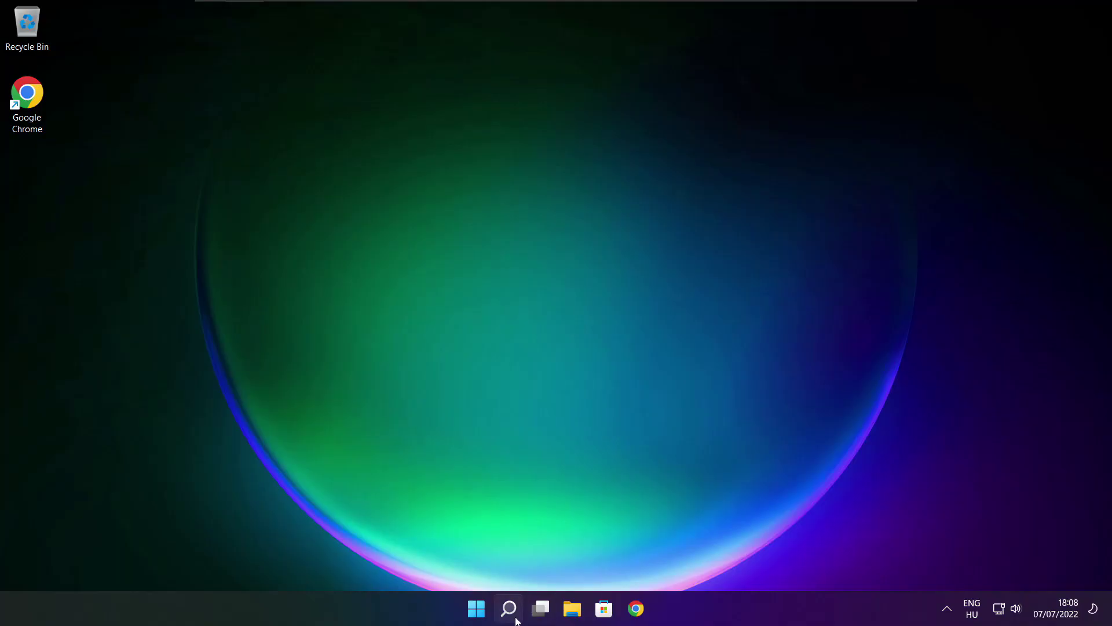
# Search Windows for 'device manager'
pyautogui.click(514, 615)
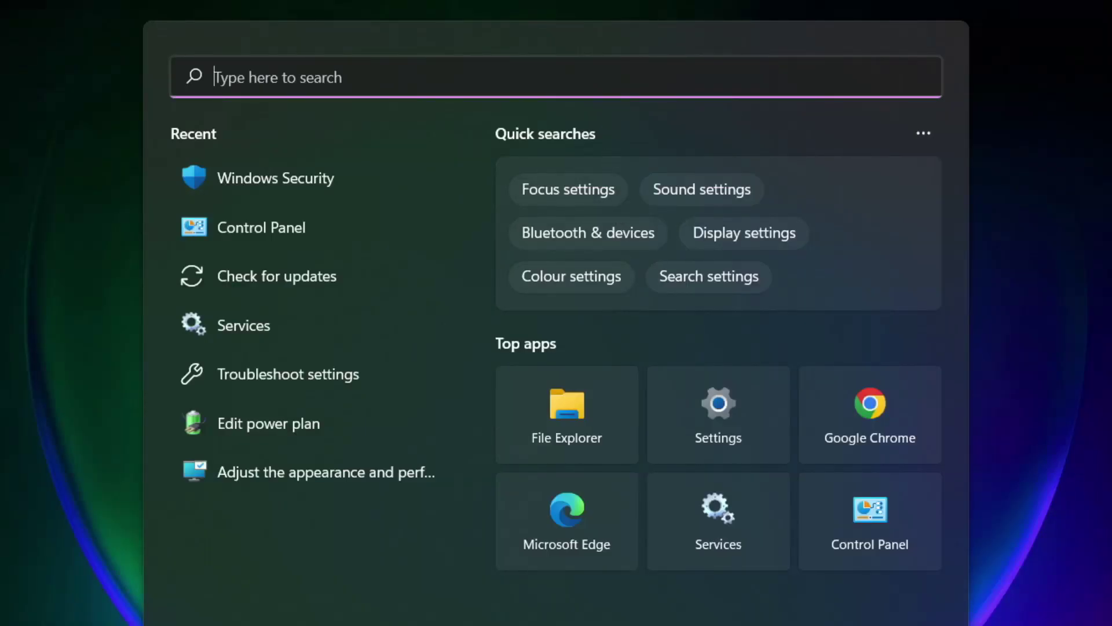
pyautogui.write('device ma')
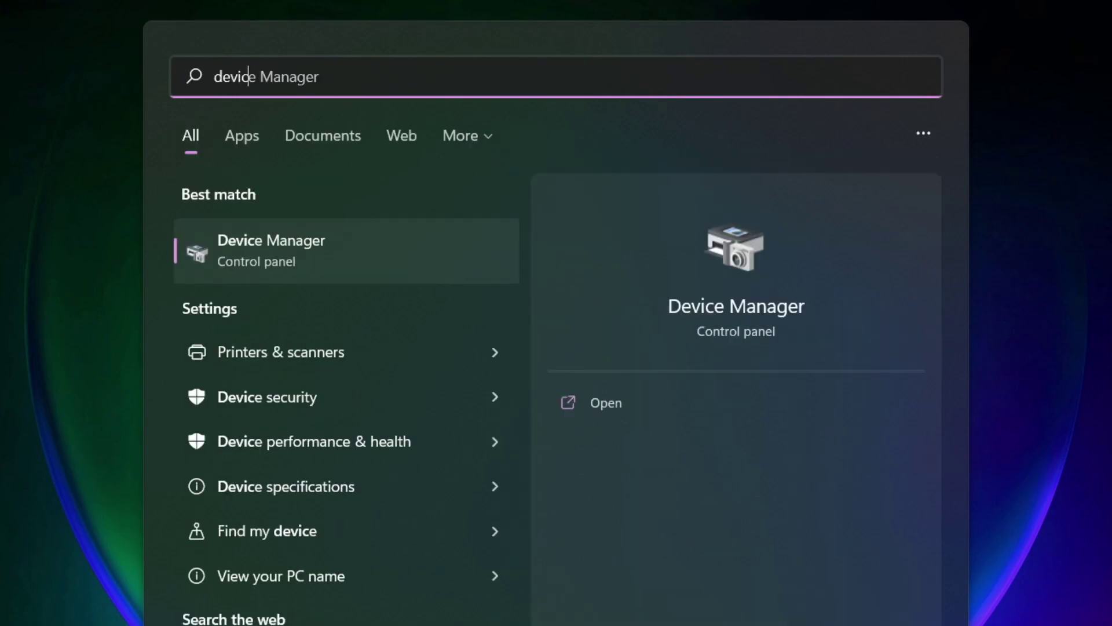
pyautogui.write('nager')
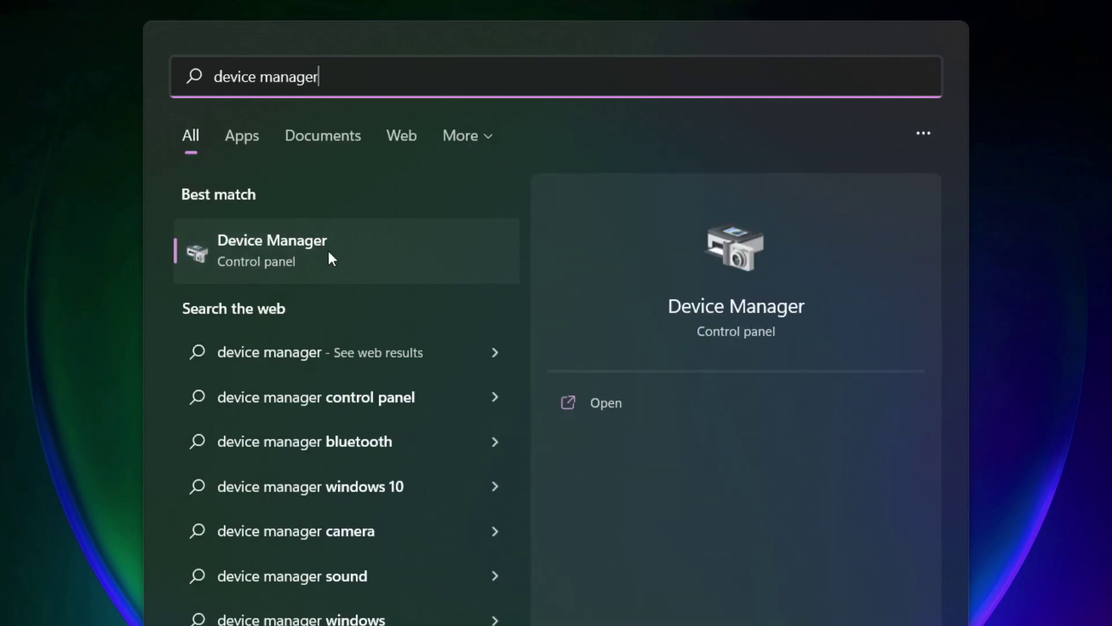
# Open Device Manager maximized and automatically search for a newer VMware SVGA 3D display driver
pyautogui.click(408, 255)
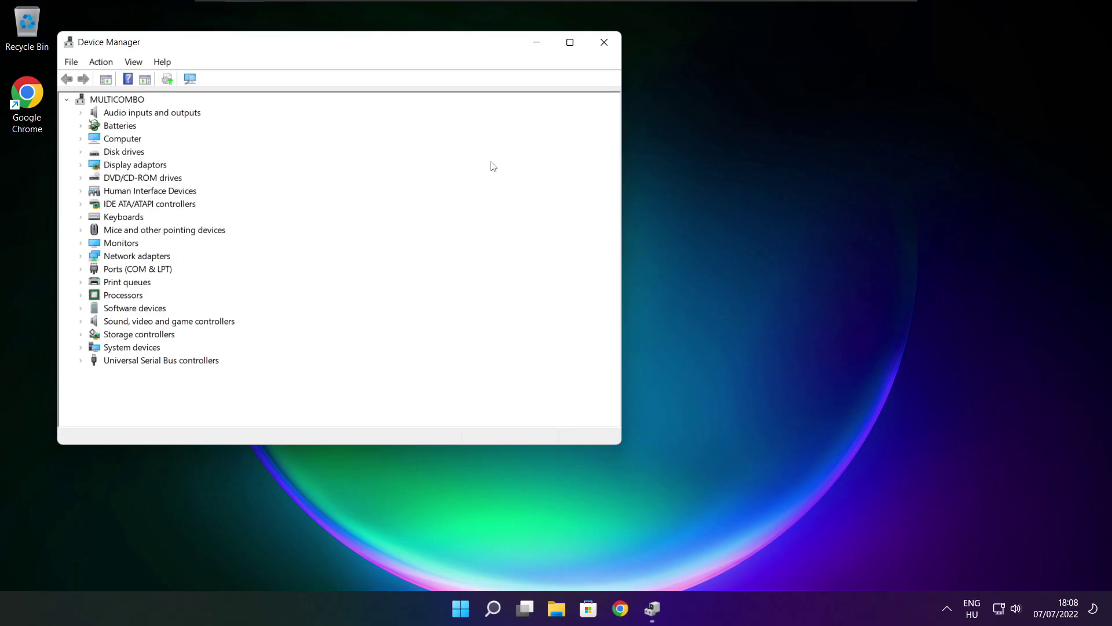
pyautogui.click(569, 43)
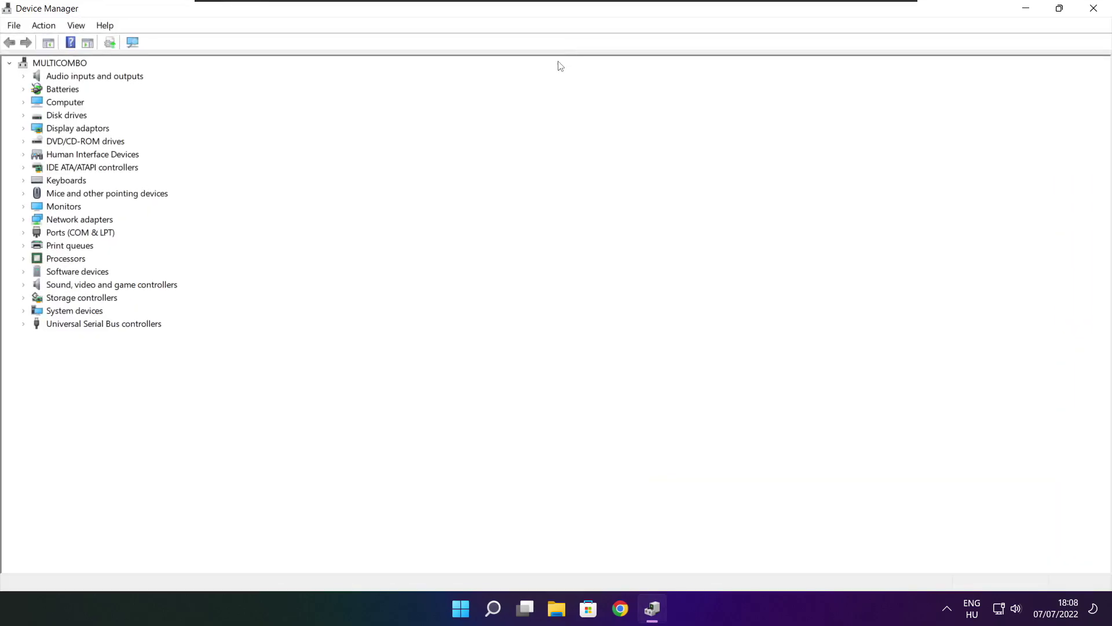
pyautogui.click(60, 129)
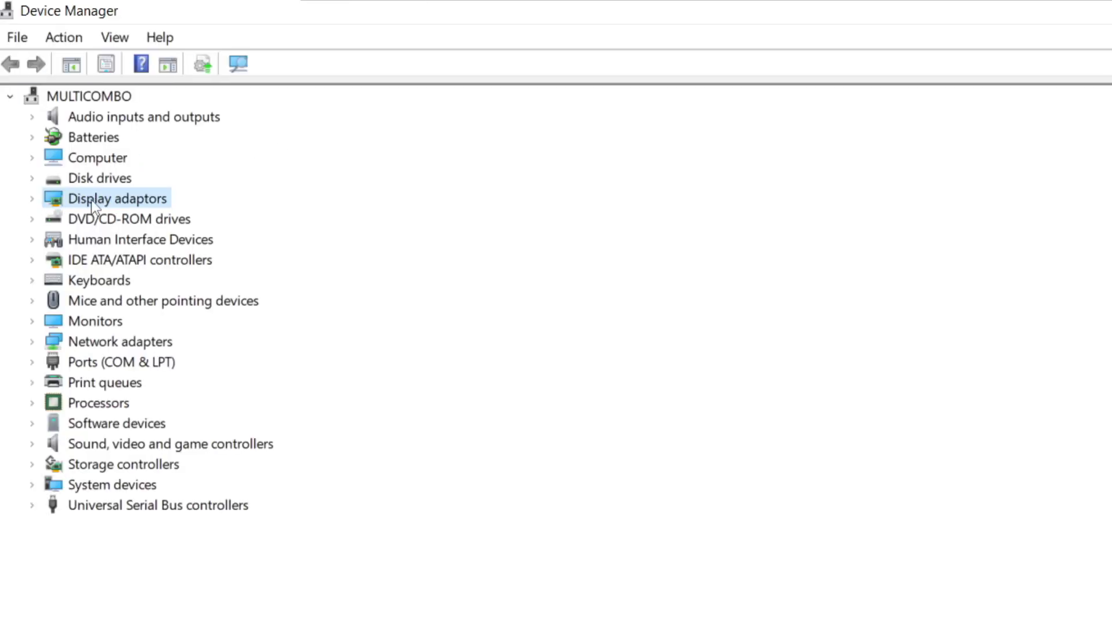
pyautogui.click(32, 199)
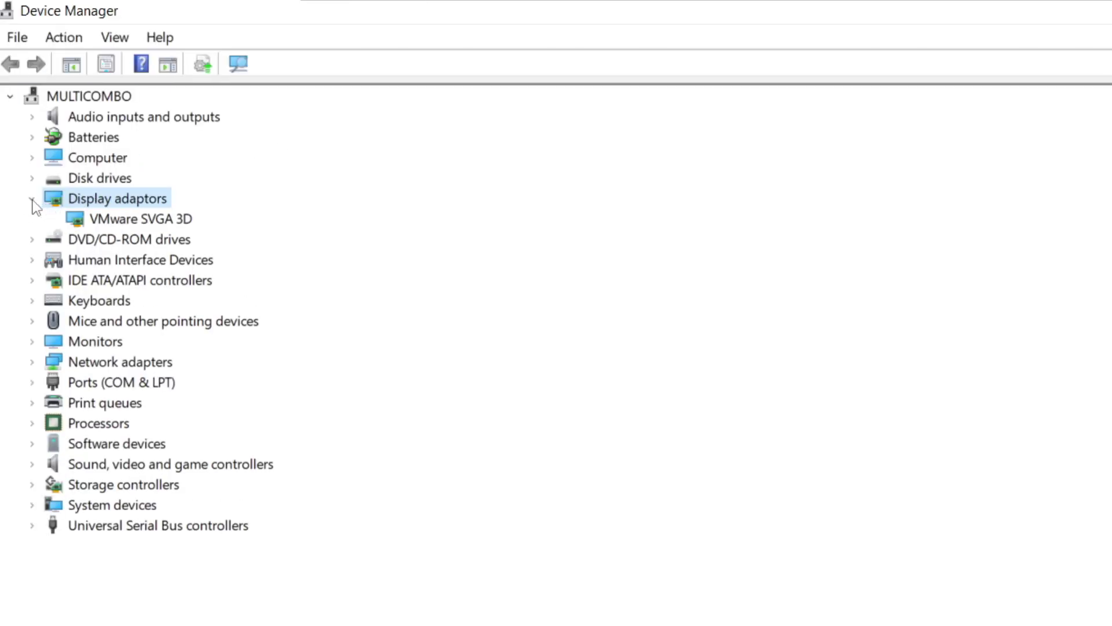
pyautogui.click(186, 218)
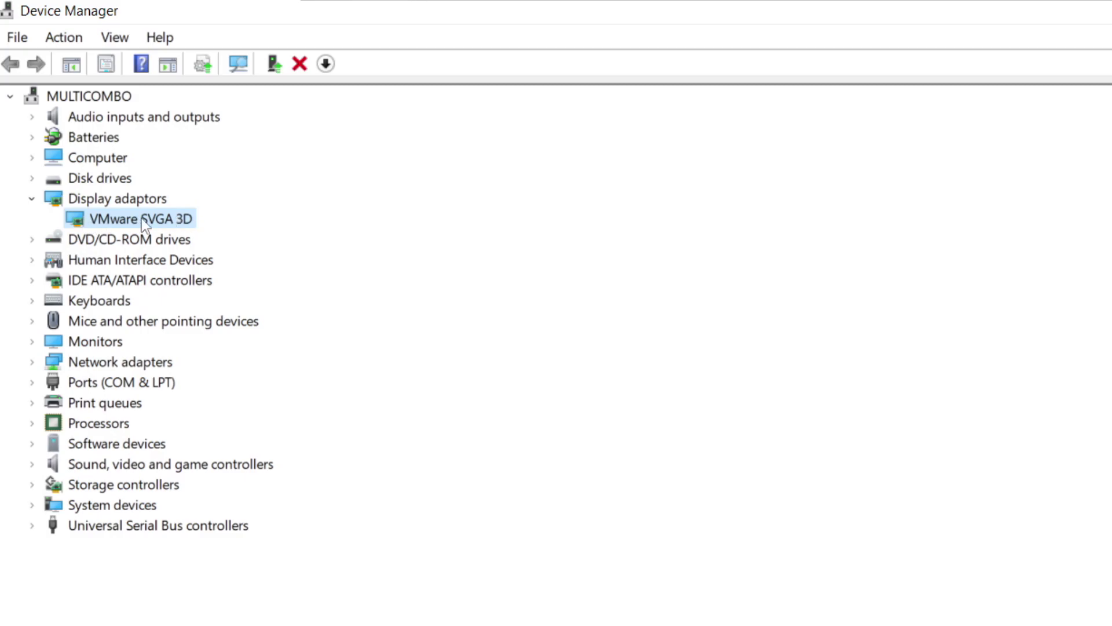
pyautogui.rightClick(119, 218)
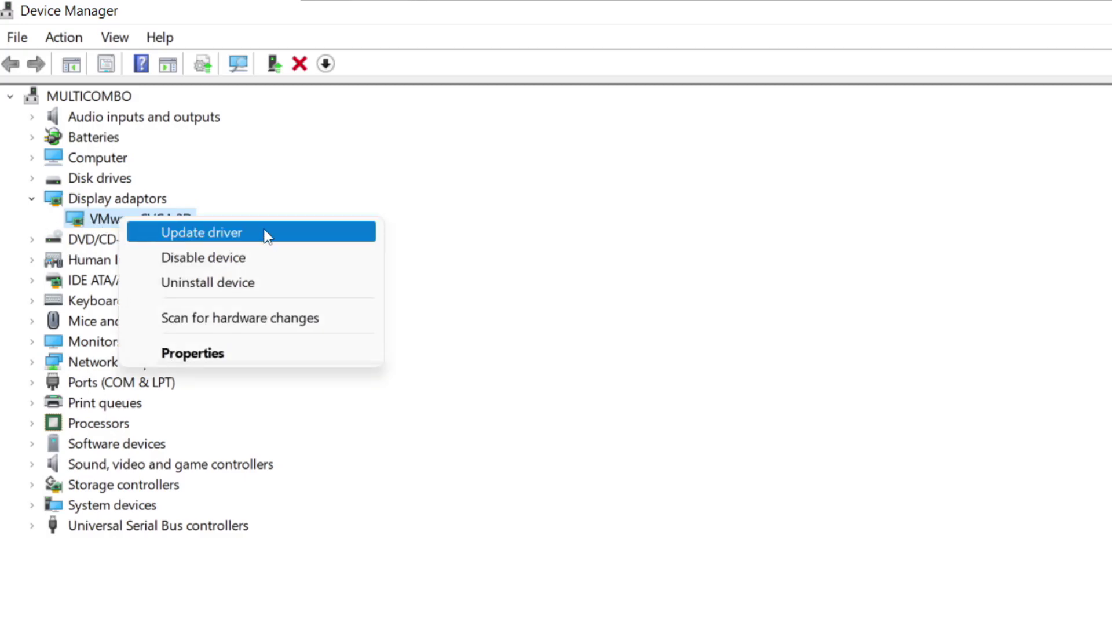
pyautogui.click(248, 232)
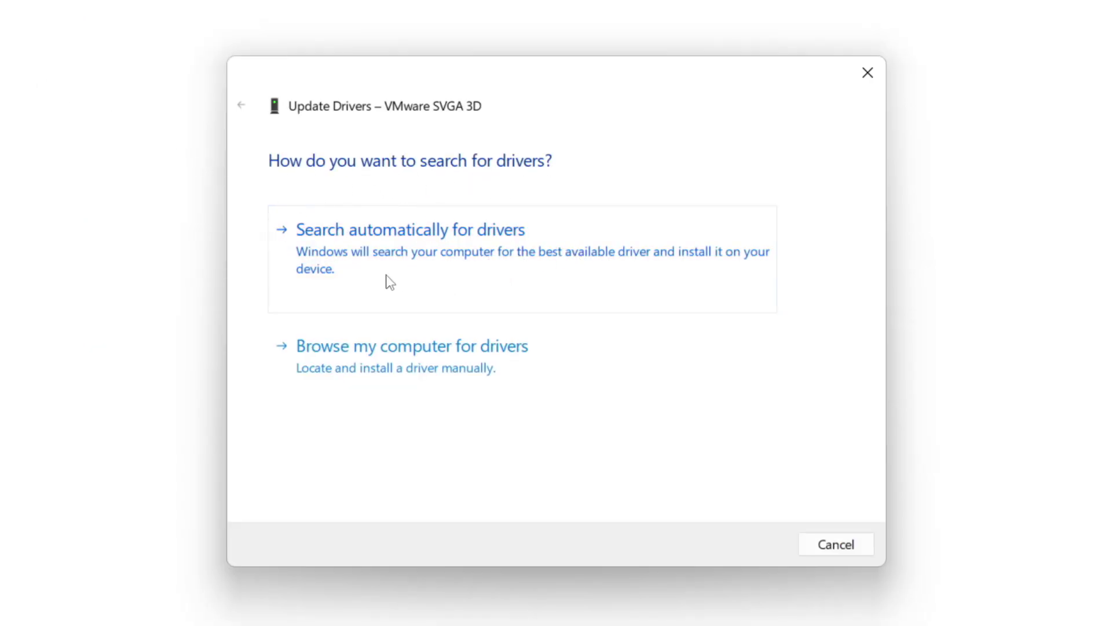
pyautogui.click(487, 256)
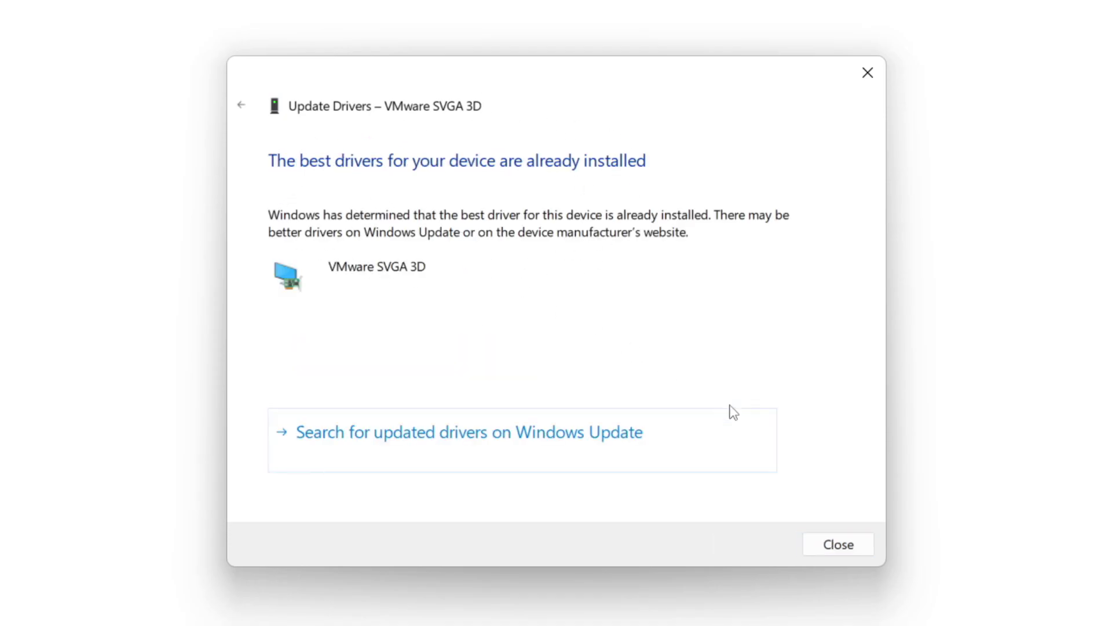
# Automatically search for a newer High Definition Audio Device driver, then close the results
pyautogui.click(837, 545)
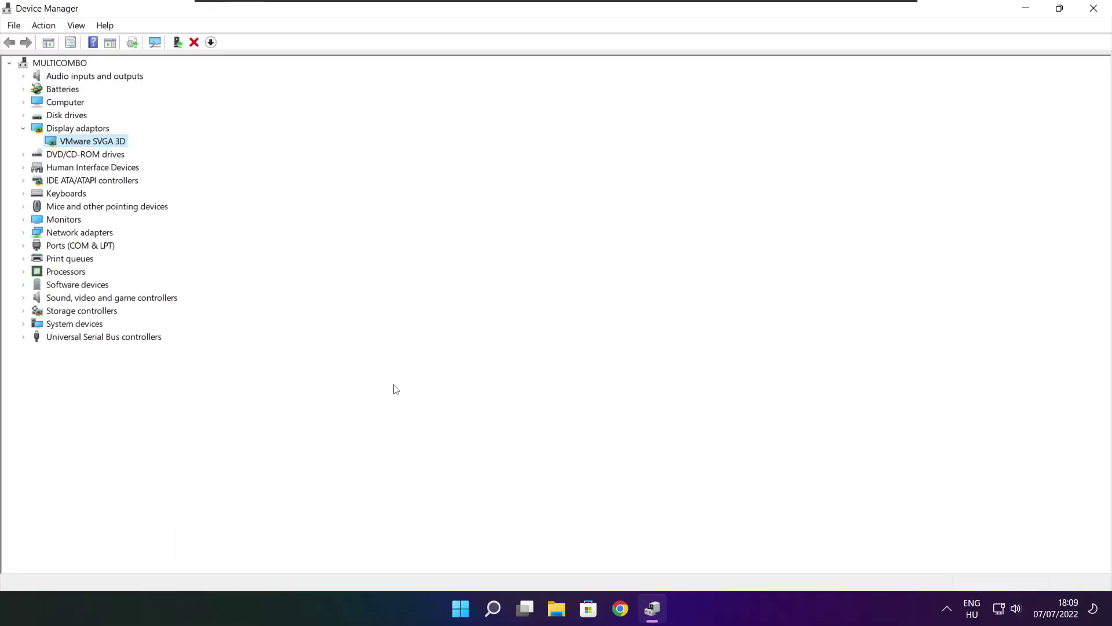
pyautogui.click(49, 369)
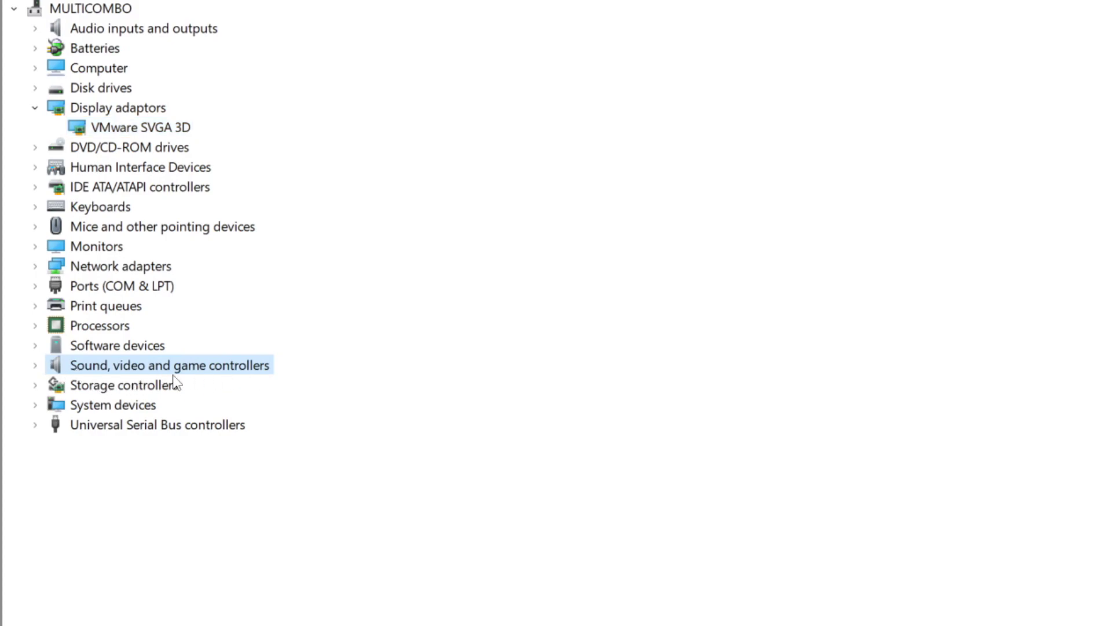
pyautogui.click(35, 366)
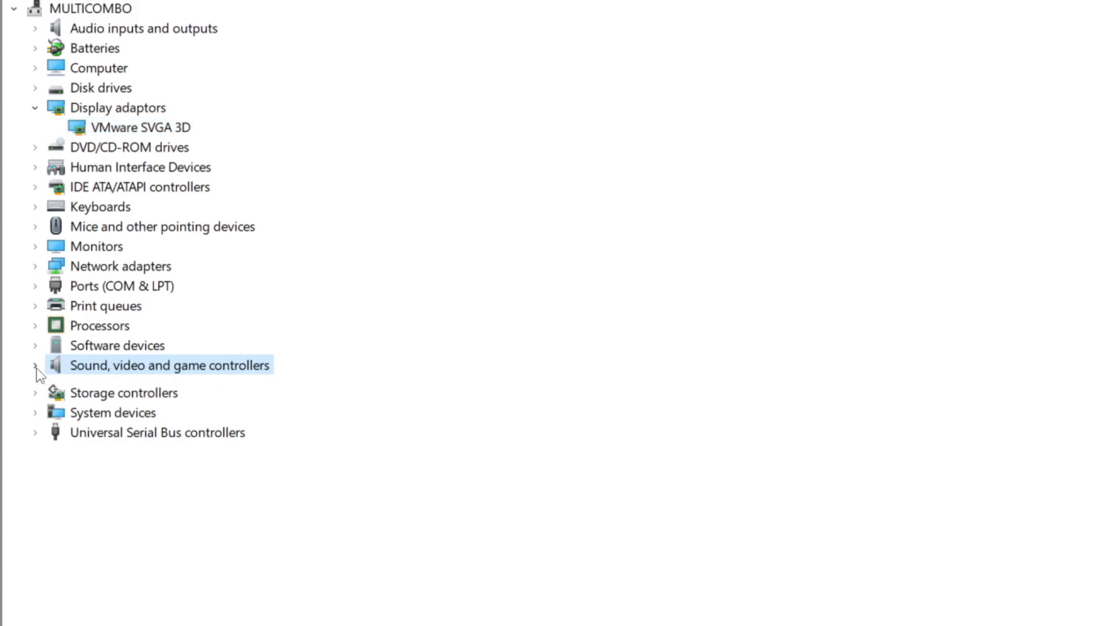
pyautogui.click(191, 387)
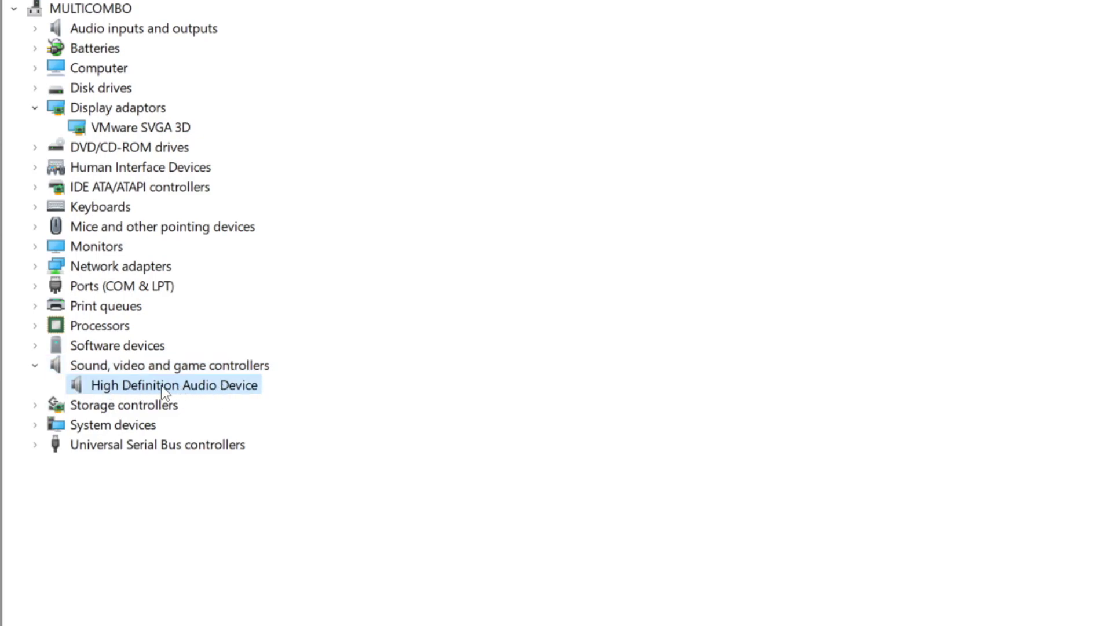
pyautogui.rightClick(163, 387)
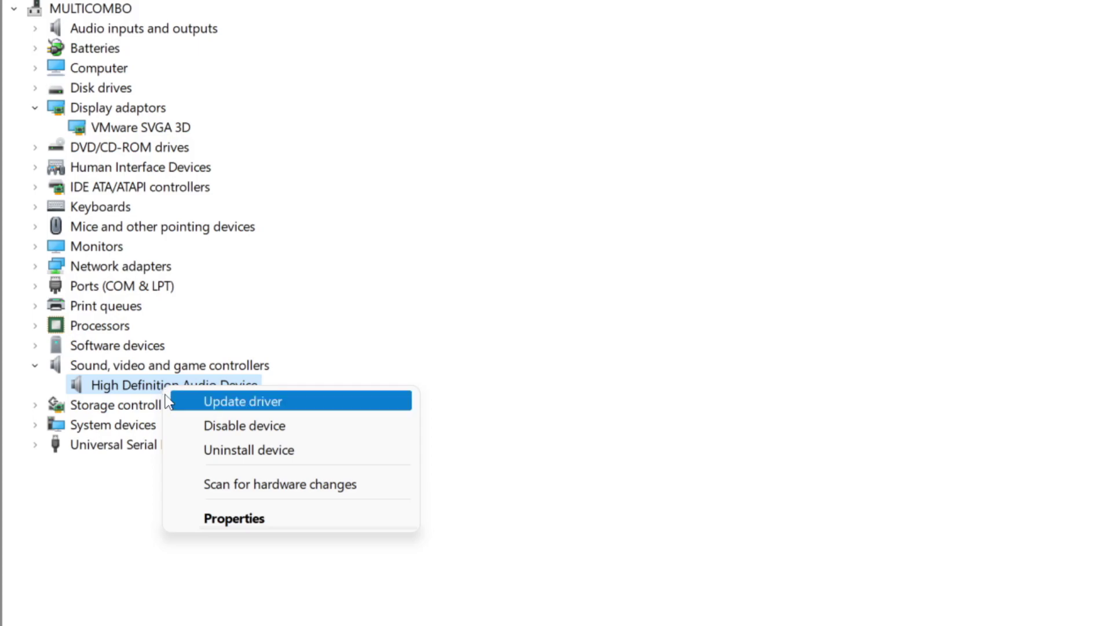
pyautogui.click(331, 403)
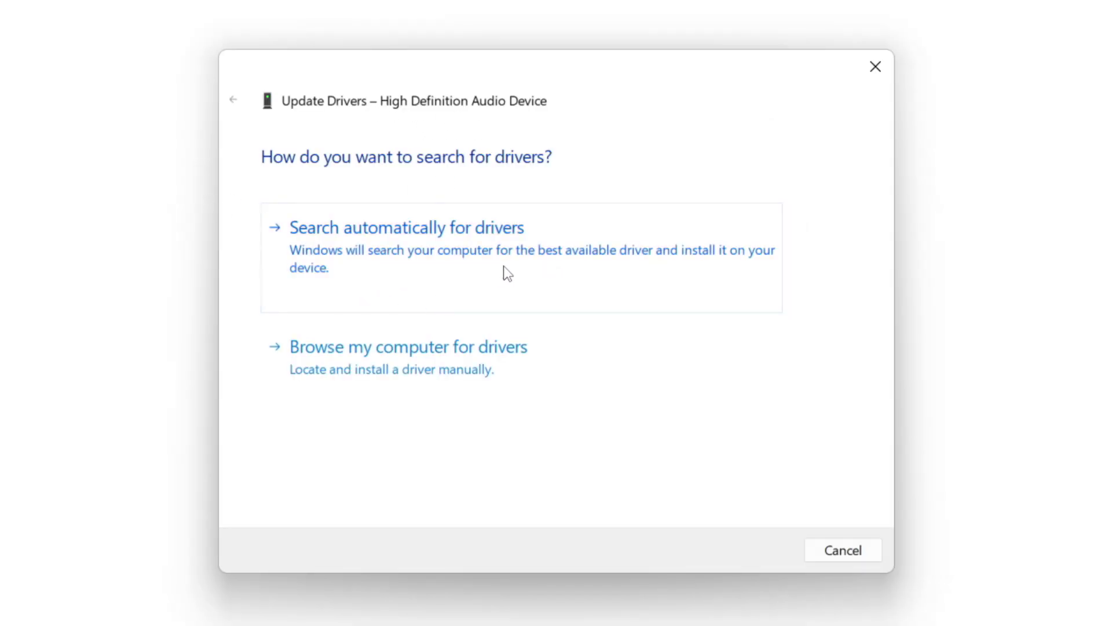
pyautogui.click(443, 252)
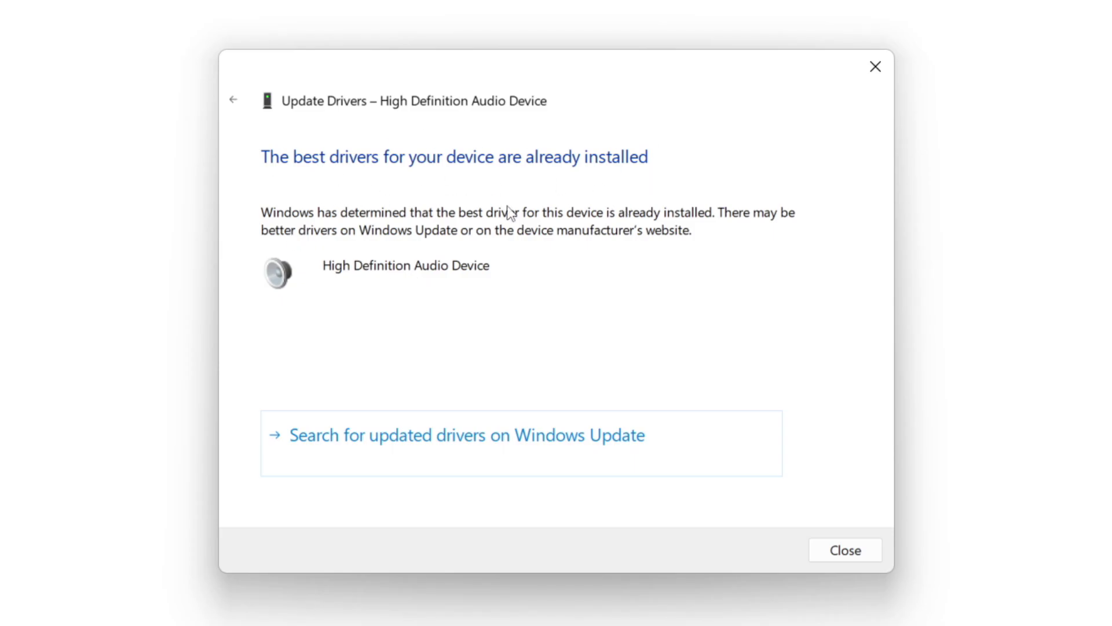
pyautogui.click(847, 551)
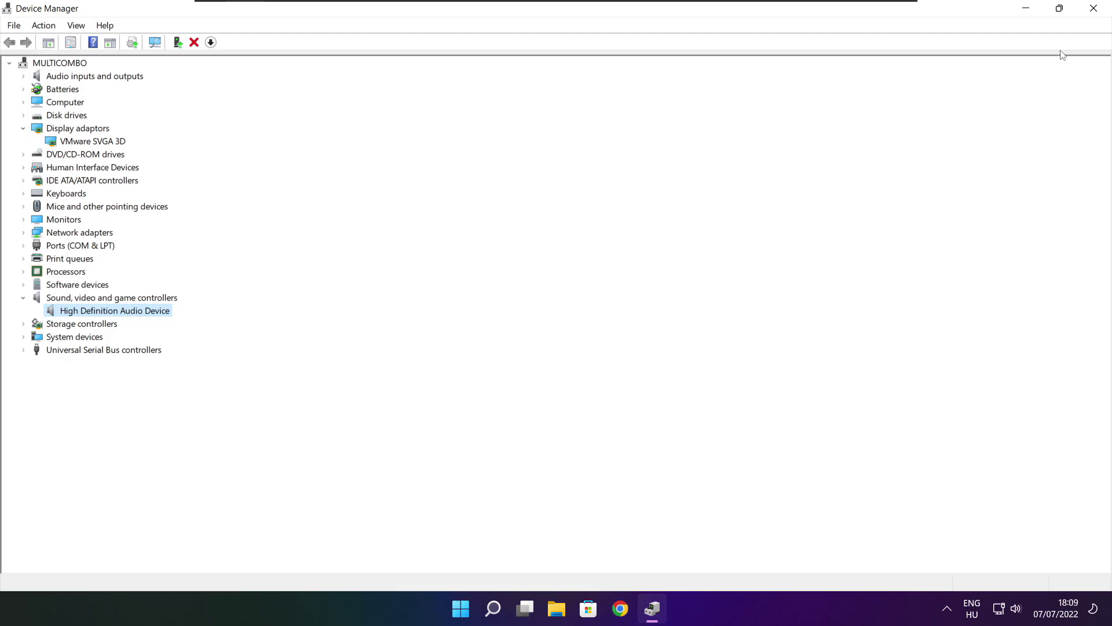
# Close Device Manager, show the Steam Library and bring up NOT WORKING GAME's context menu
pyautogui.click(1094, 8)
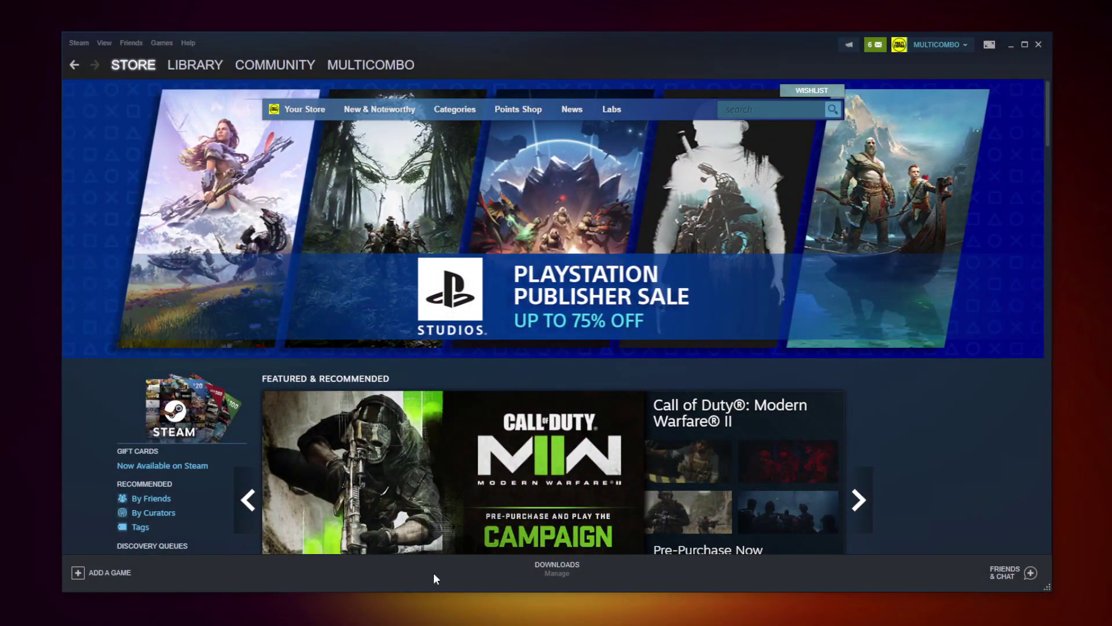
pyautogui.click(192, 66)
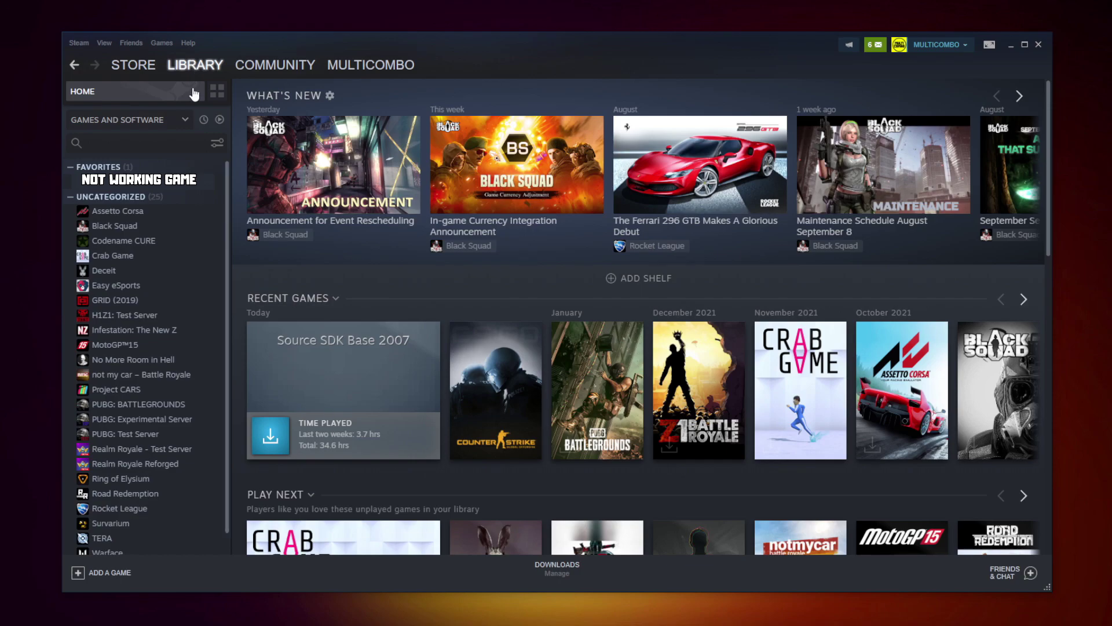
pyautogui.rightClick(218, 189)
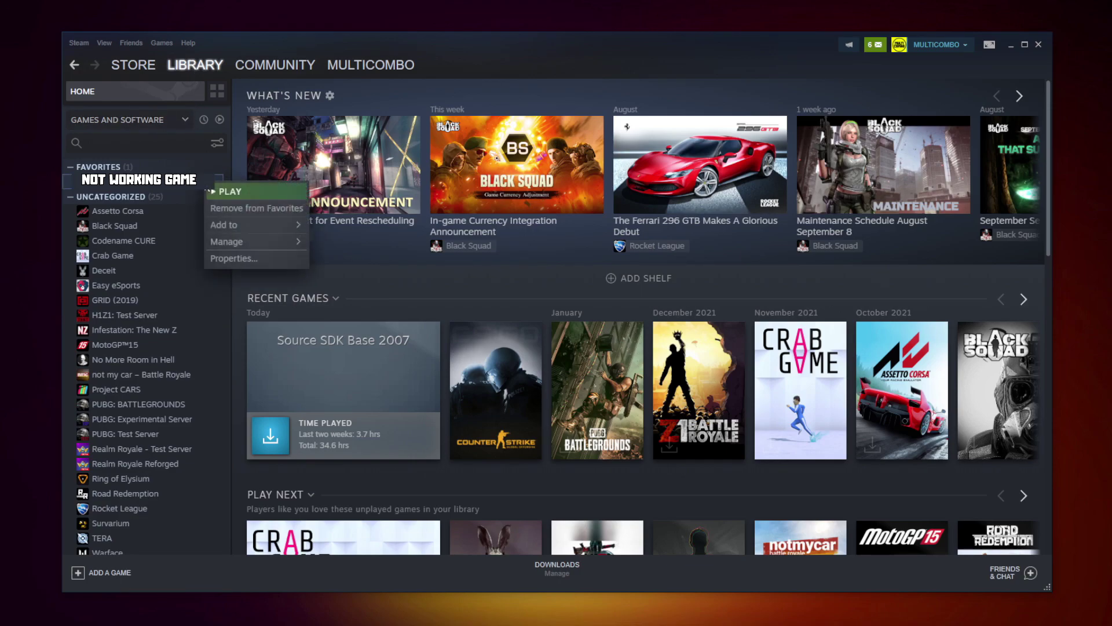
# Verify NOT WORKING GAME's files from Properties > Local Files until all 3367 validate
pyautogui.click(247, 256)
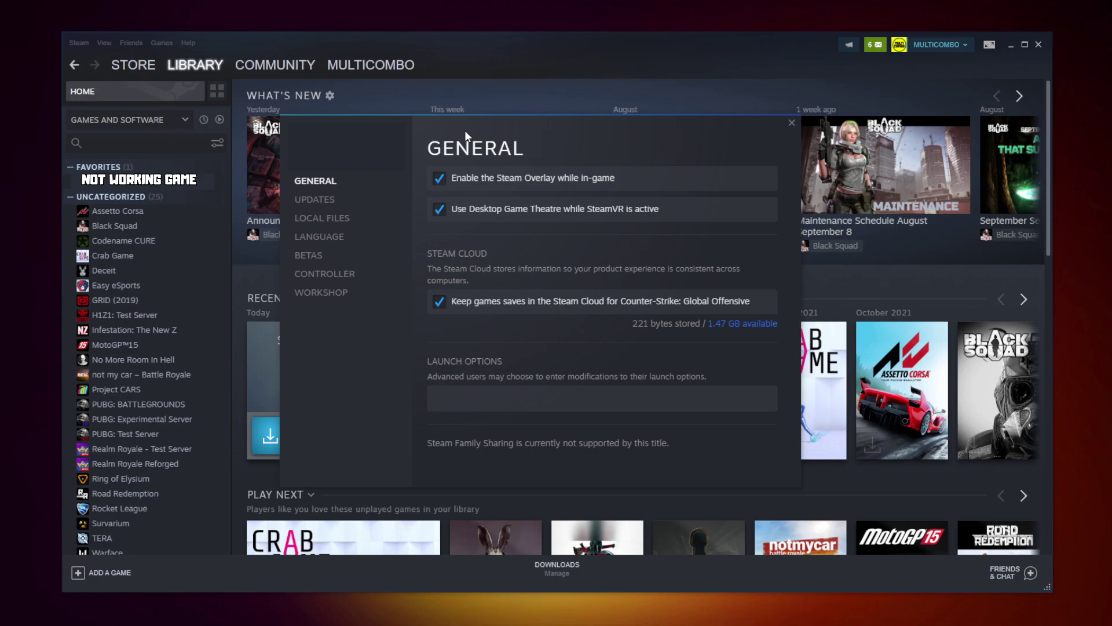
pyautogui.click(326, 220)
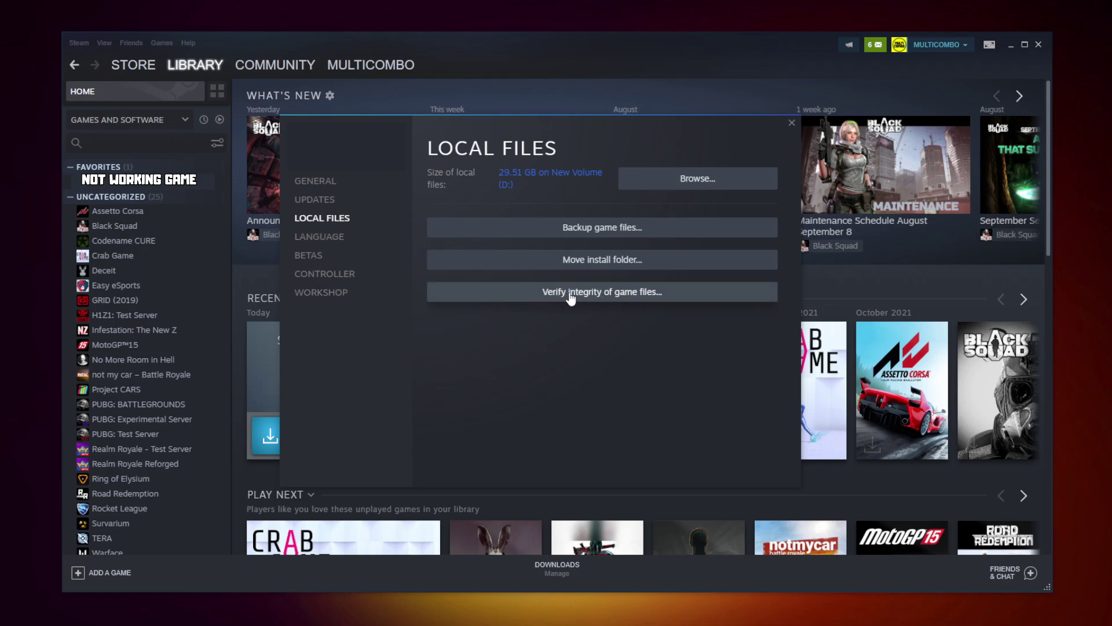
pyautogui.click(606, 294)
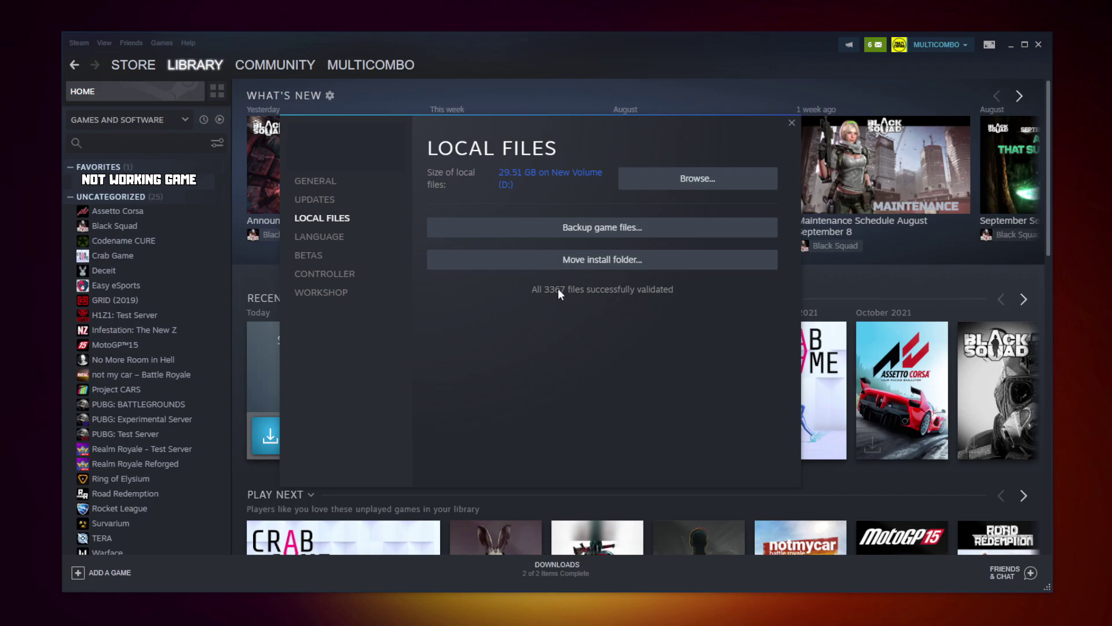
# Browse to the game's install folder and bring up the game .exe's context menu
pyautogui.click(667, 185)
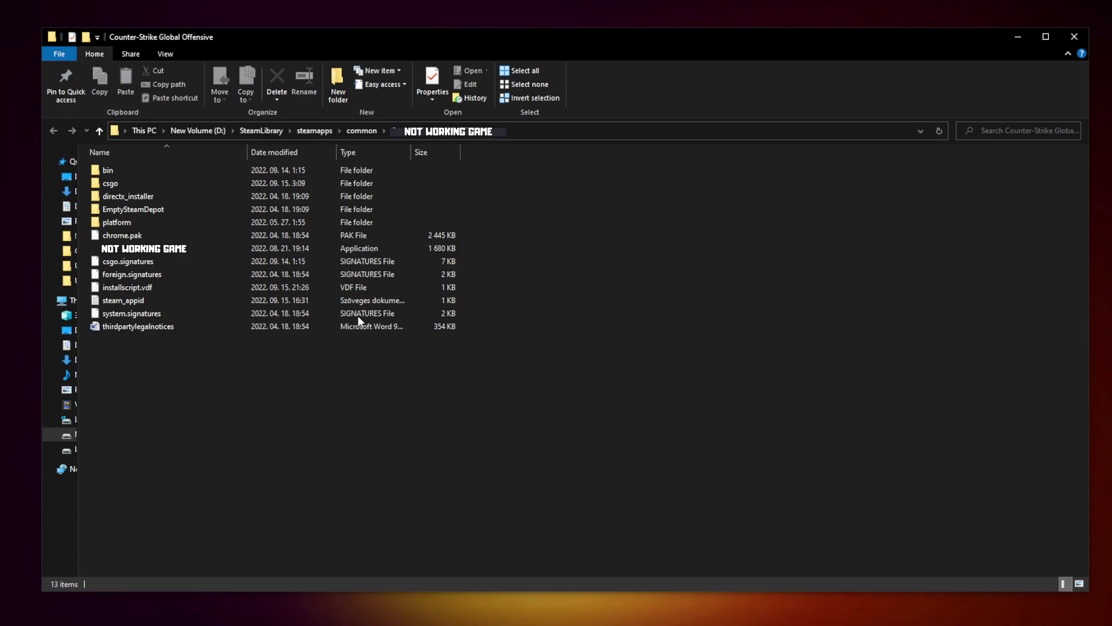
pyautogui.click(184, 254)
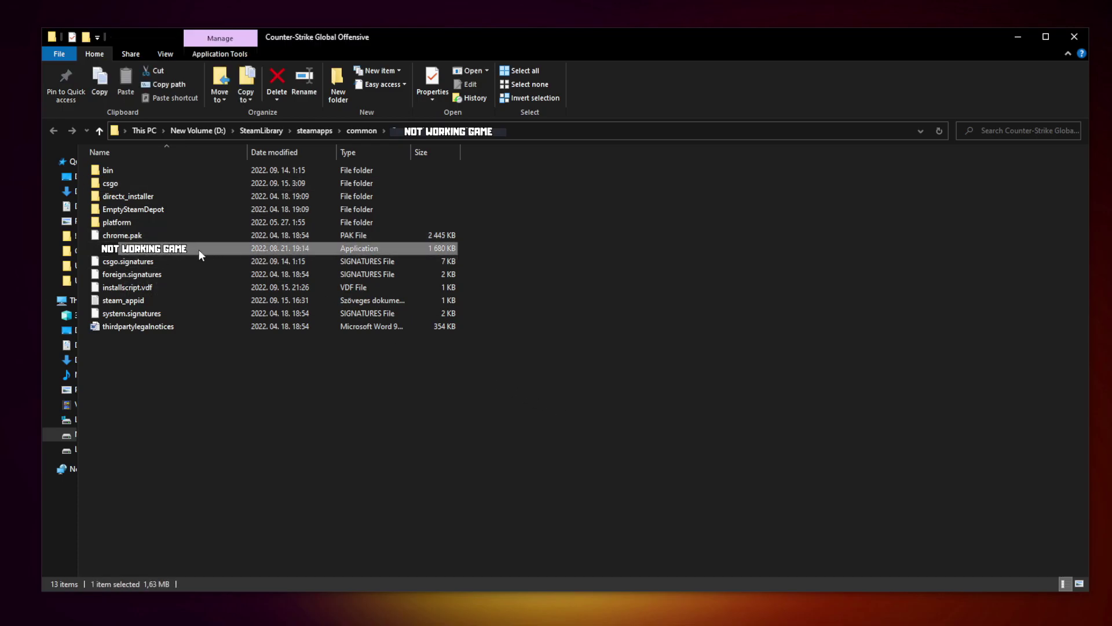
pyautogui.rightClick(225, 254)
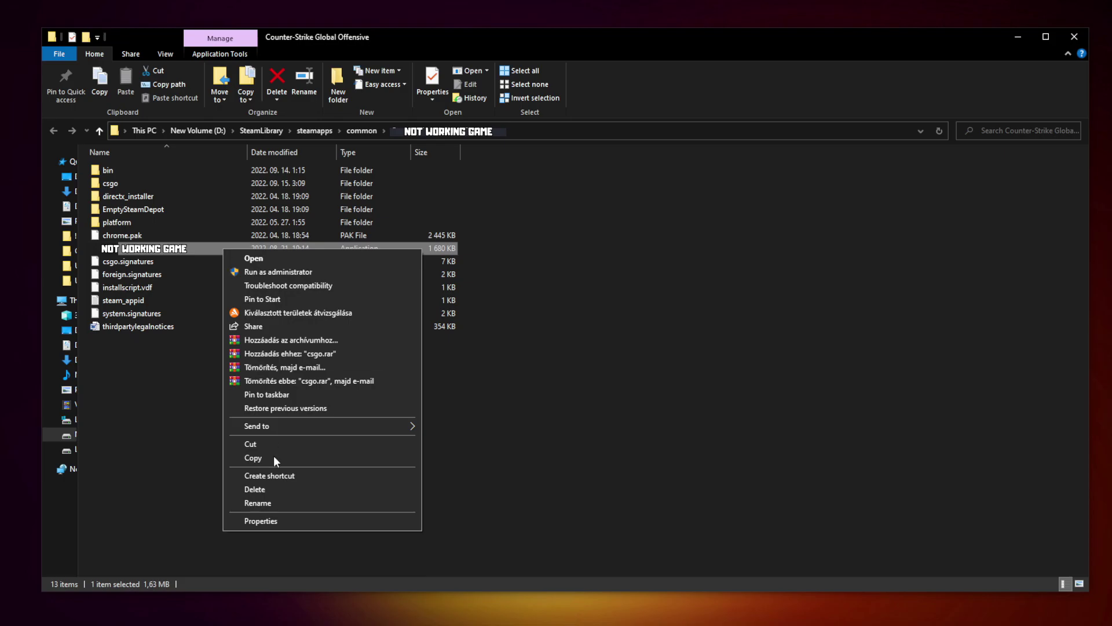
# Set the game .exe to Windows 8 compatibility, admin mode, fullscreen optimizations off, and apply
pyautogui.click(321, 519)
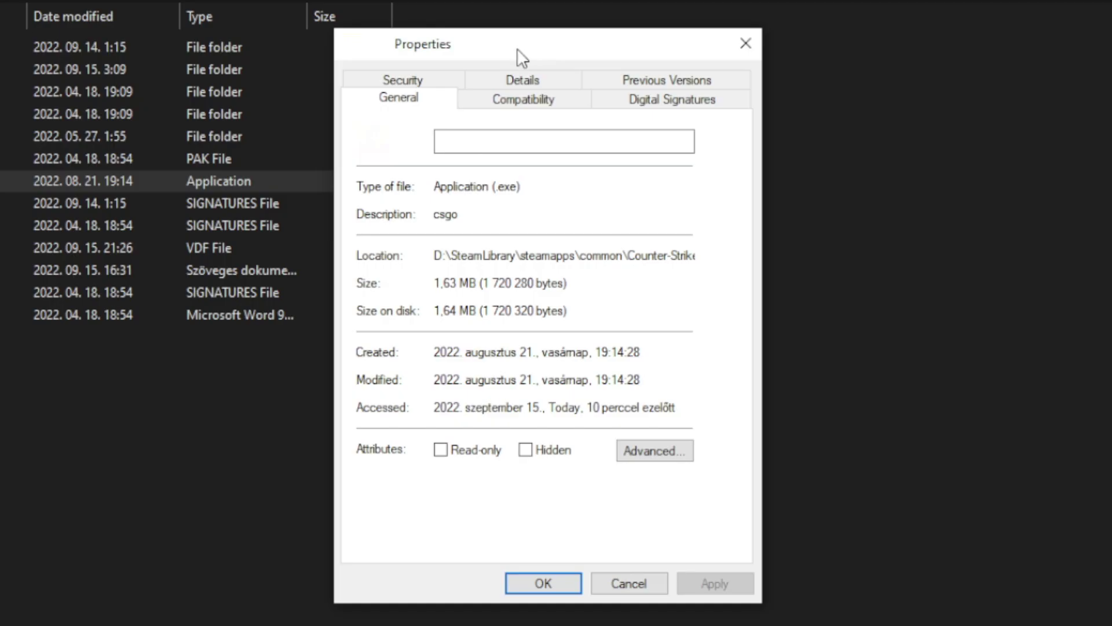
pyautogui.click(532, 107)
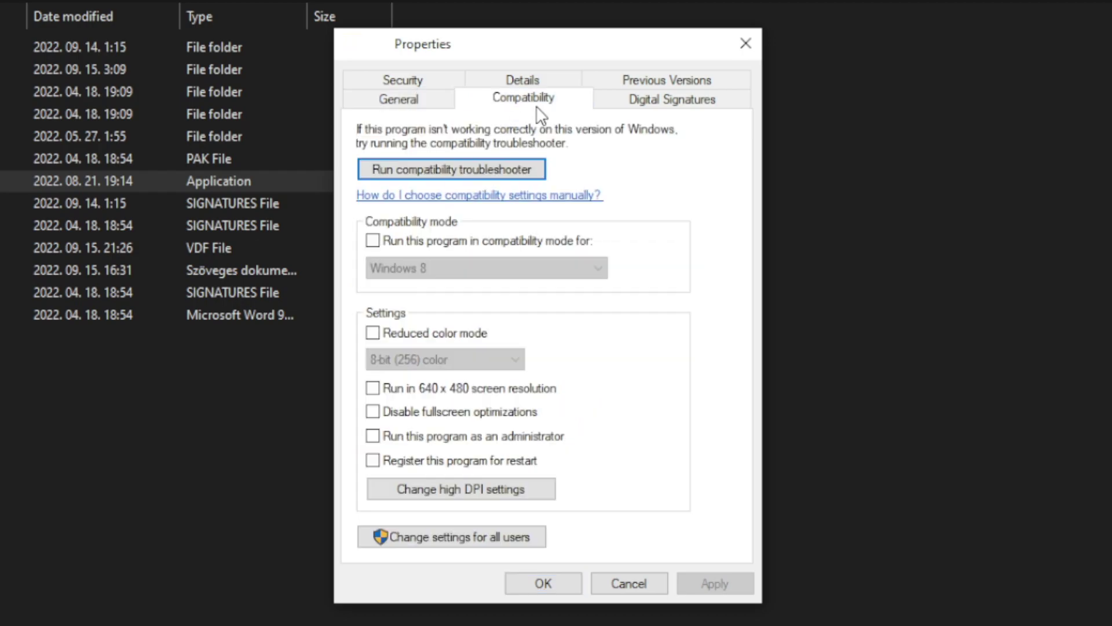
pyautogui.click(383, 243)
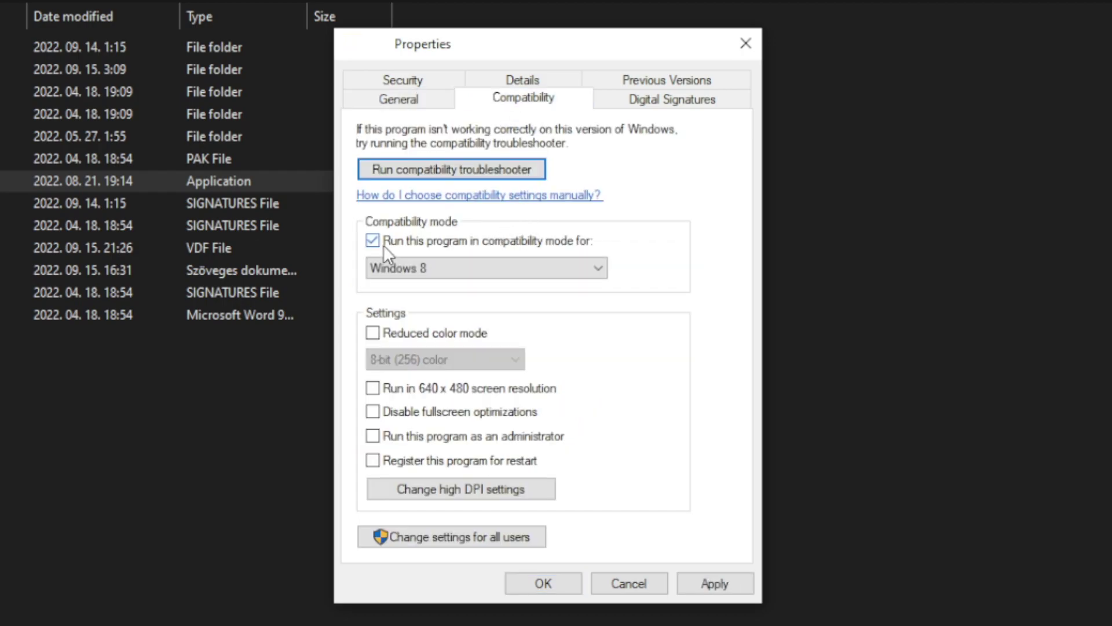
pyautogui.click(430, 267)
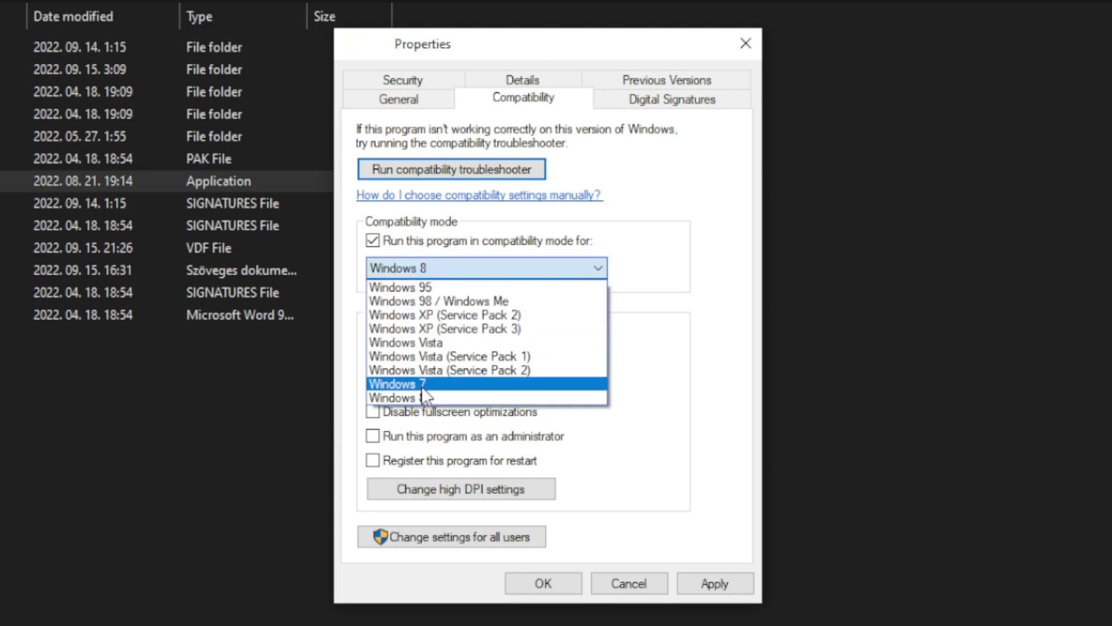
pyautogui.click(432, 396)
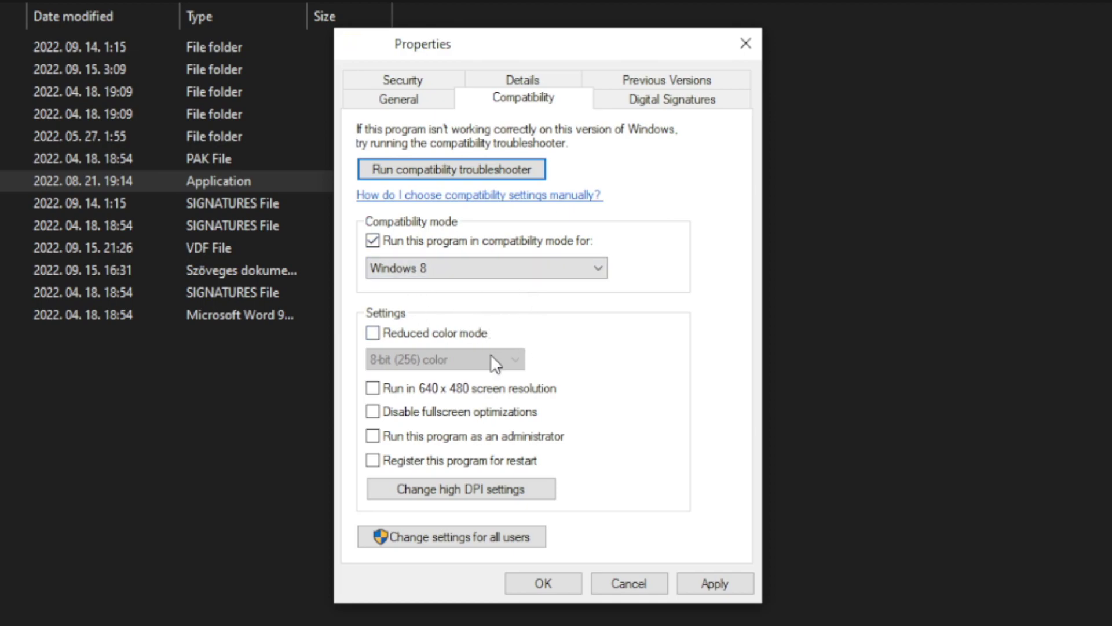
pyautogui.click(448, 417)
pyautogui.click(536, 441)
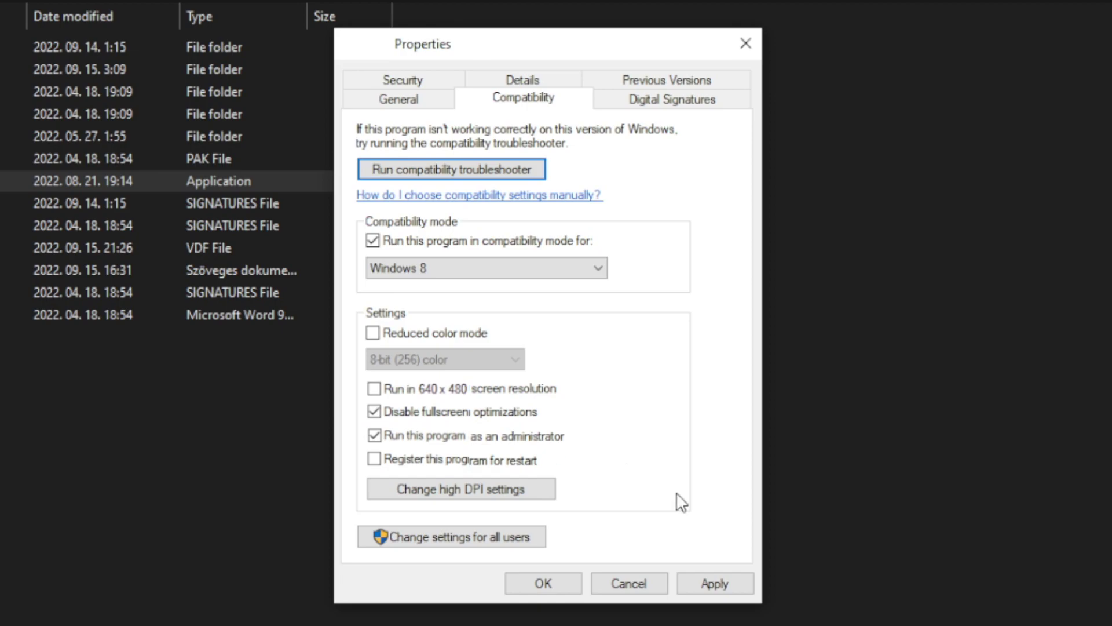
pyautogui.click(719, 584)
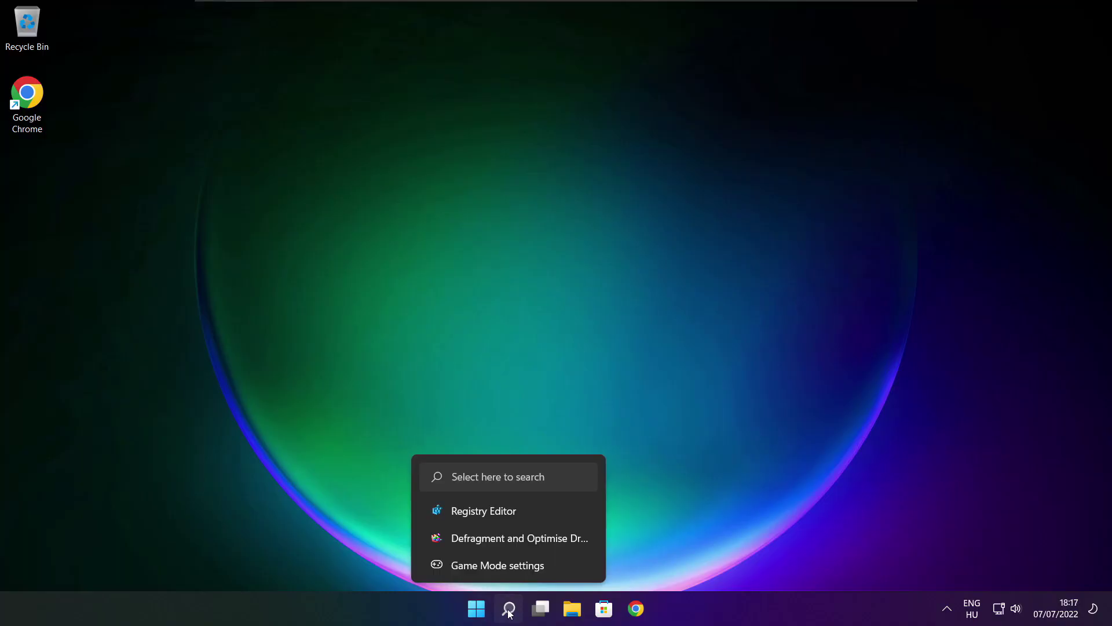
# Search 'updates' and run Check for updates in Windows Update
pyautogui.click(509, 607)
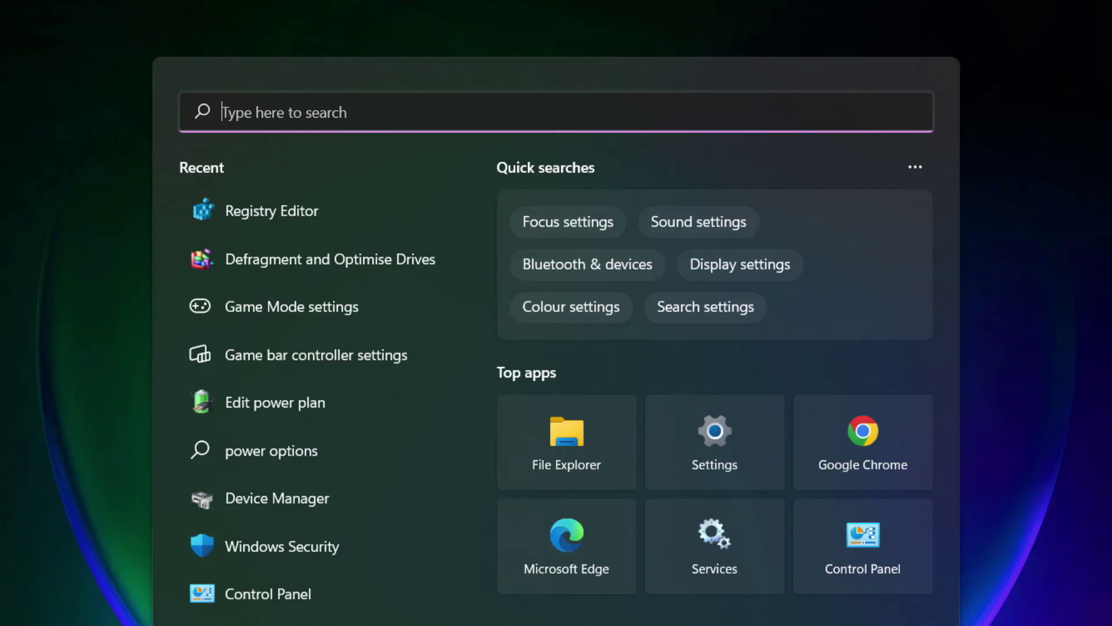
pyautogui.write('updates')
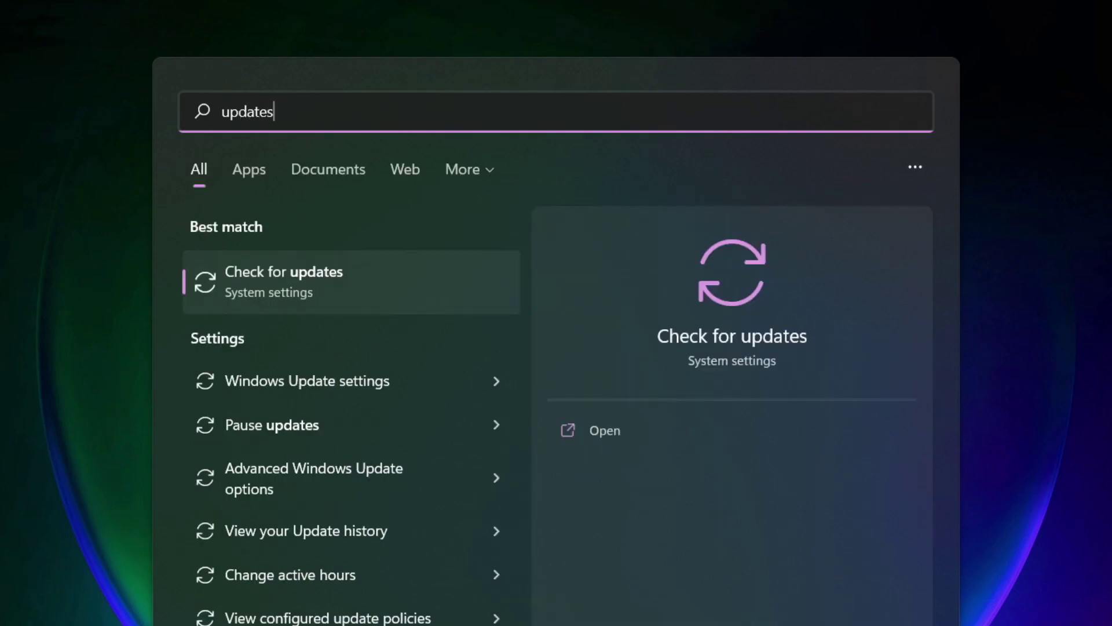
pyautogui.click(339, 290)
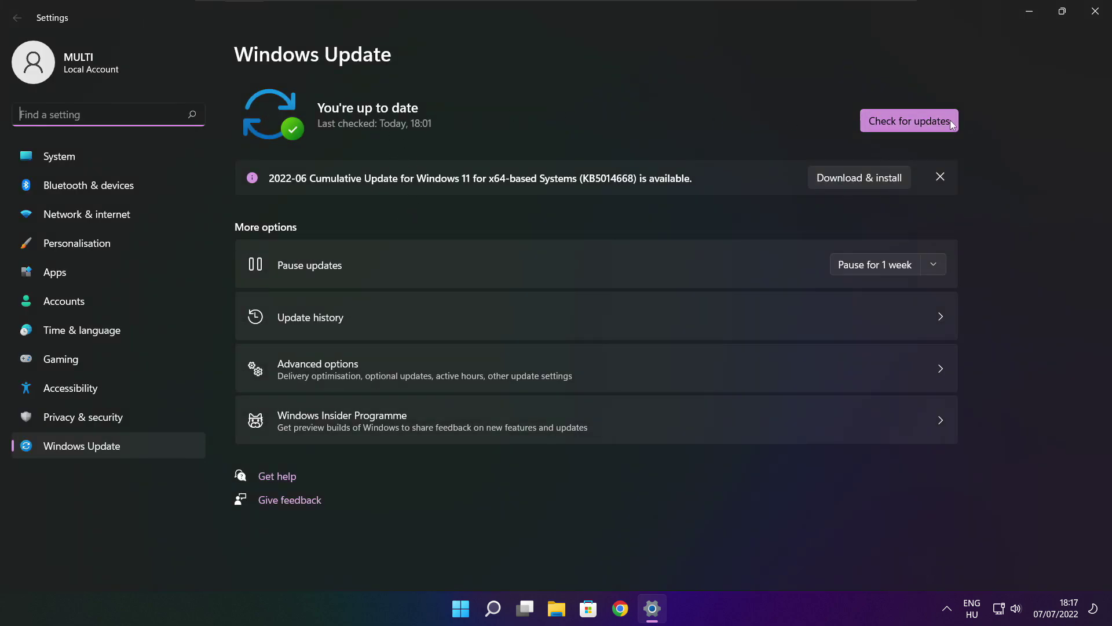
pyautogui.click(909, 121)
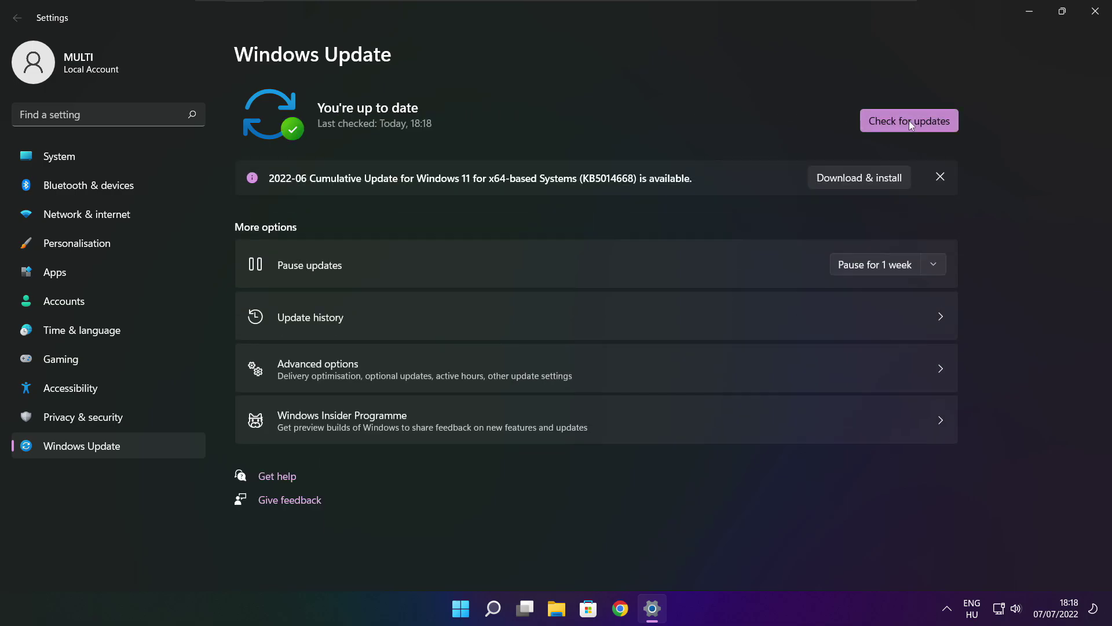
# Download dxwebsetup.exe from the DirectX End-User Runtime Web Installer page in Chrome
pyautogui.click(1094, 16)
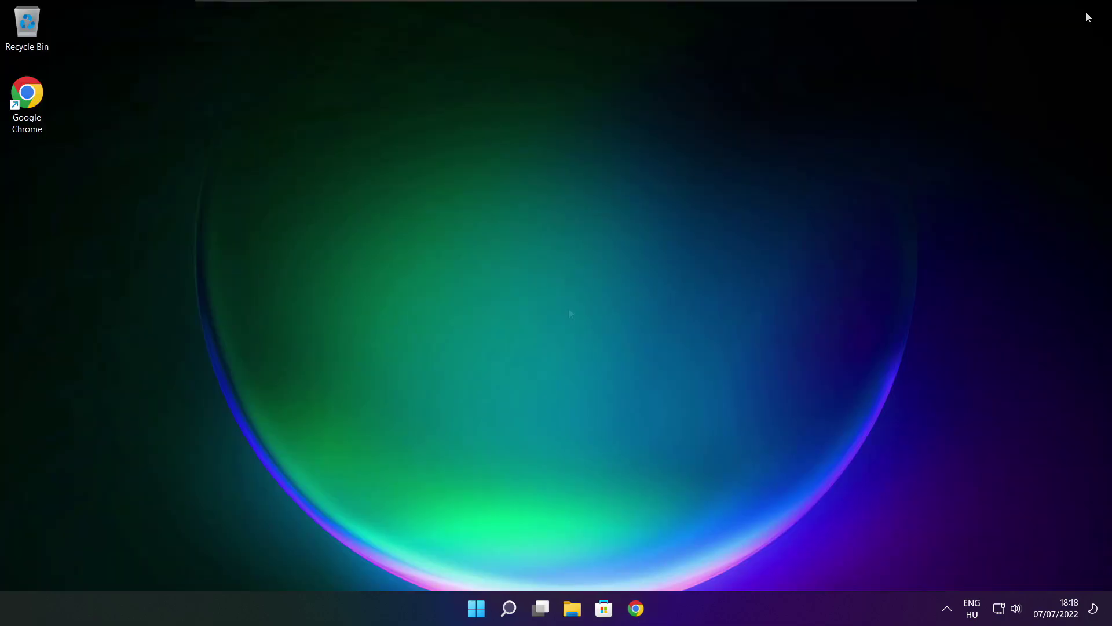
pyautogui.click(640, 615)
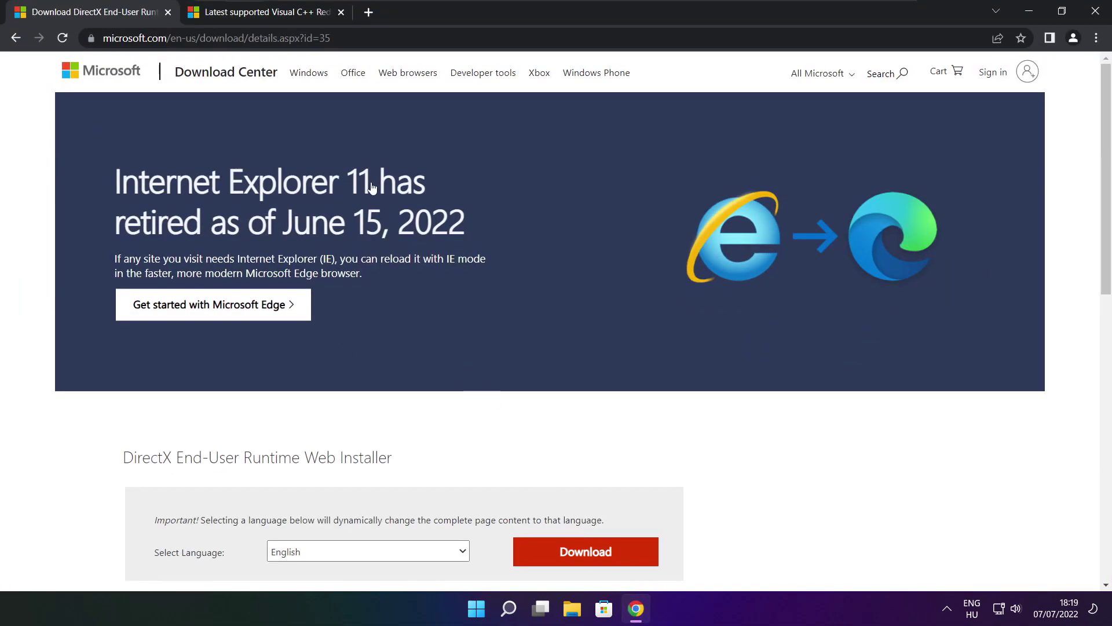
pyautogui.moveTo(332, 38); pyautogui.dragTo(103, 38)
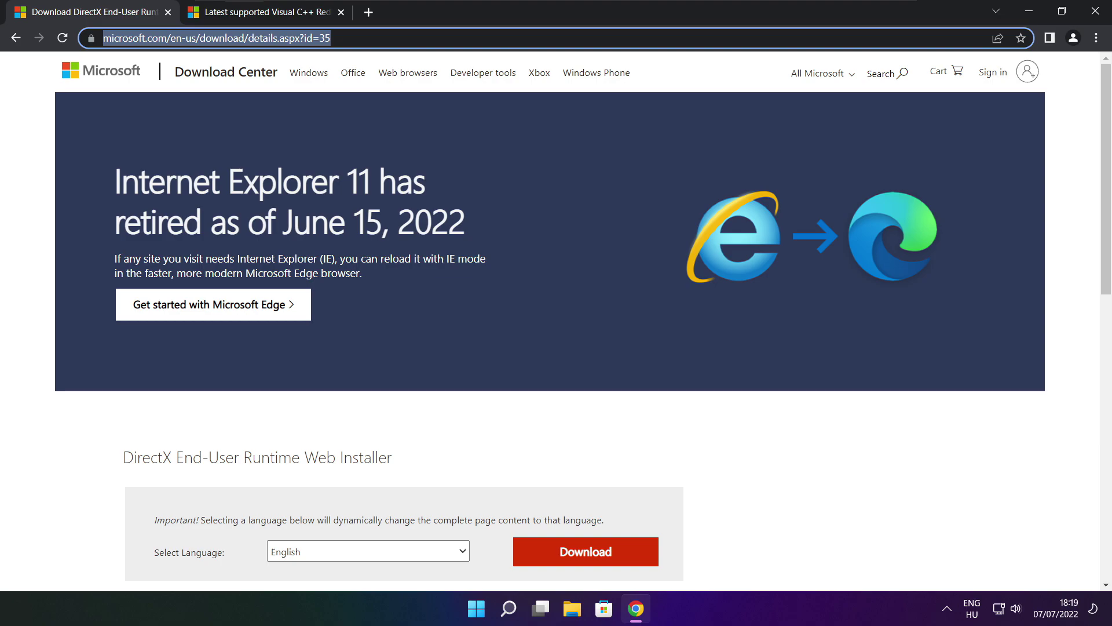
pyautogui.press('End')
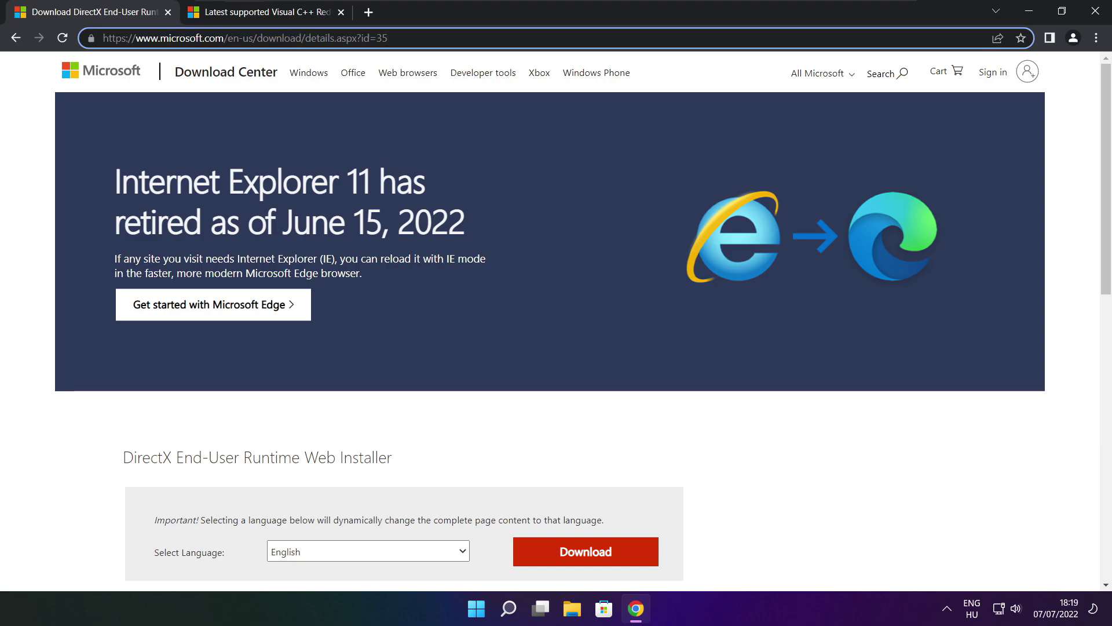
pyautogui.click(404, 417)
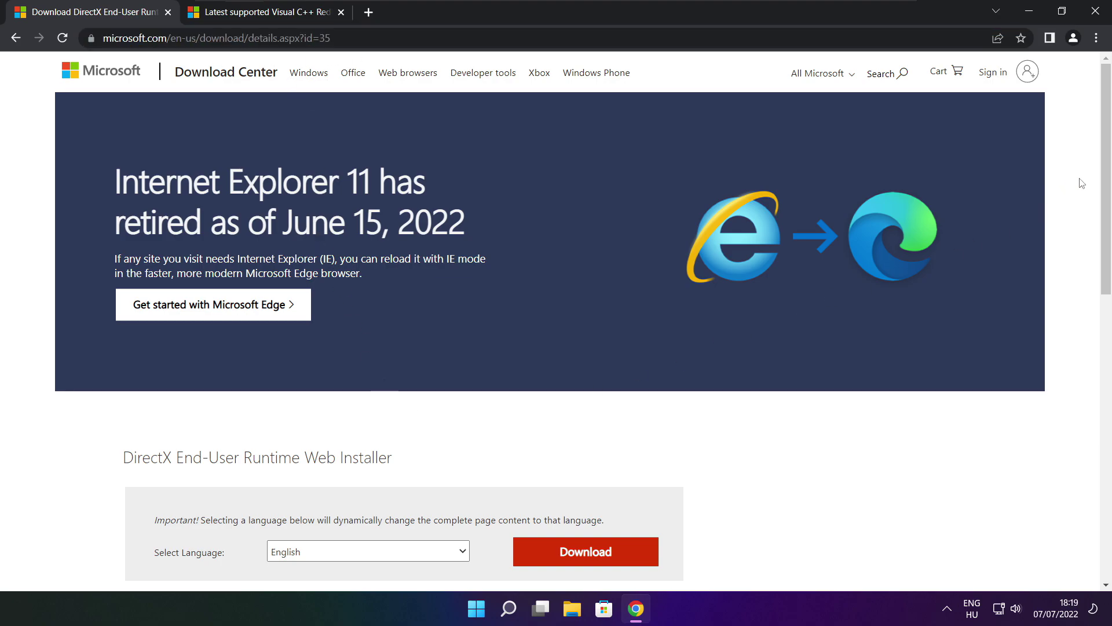
pyautogui.scroll(-4, 653, 277)
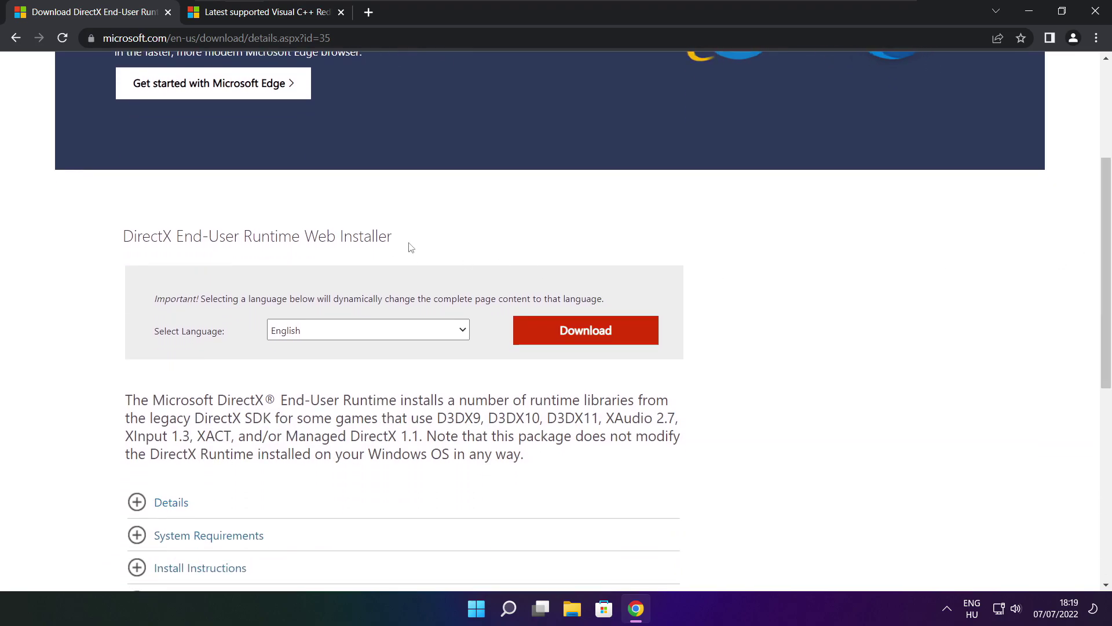
pyautogui.moveTo(410, 248); pyautogui.dragTo(472, 246)
pyautogui.click(590, 333)
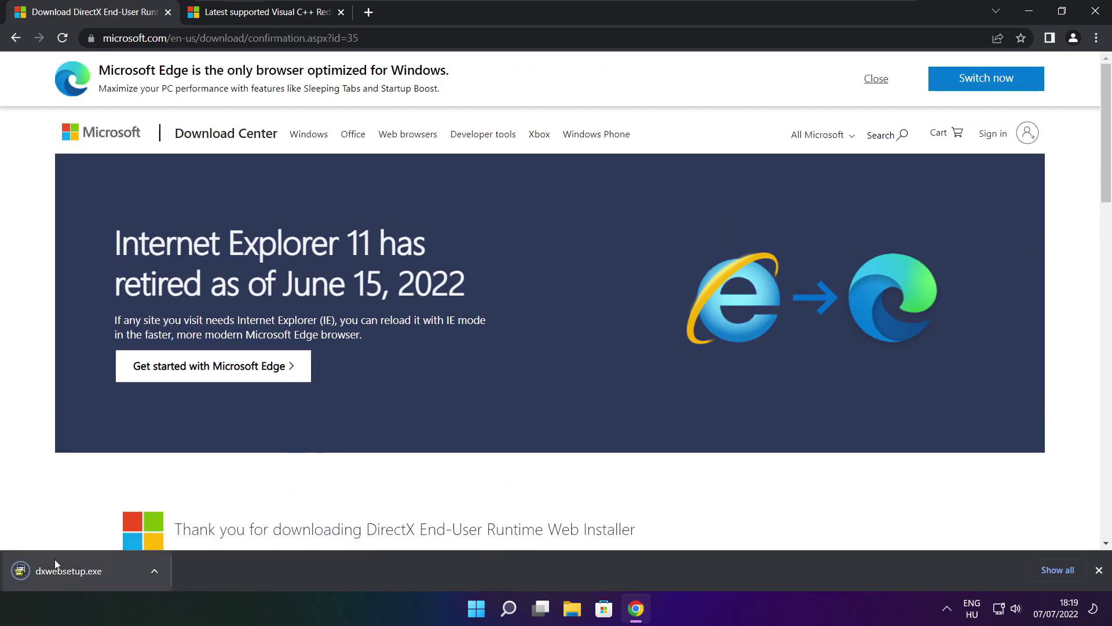
# Run dxwebsetup.exe, accept the license, skip the Bing Bar, install the components and finish
pyautogui.click(104, 571)
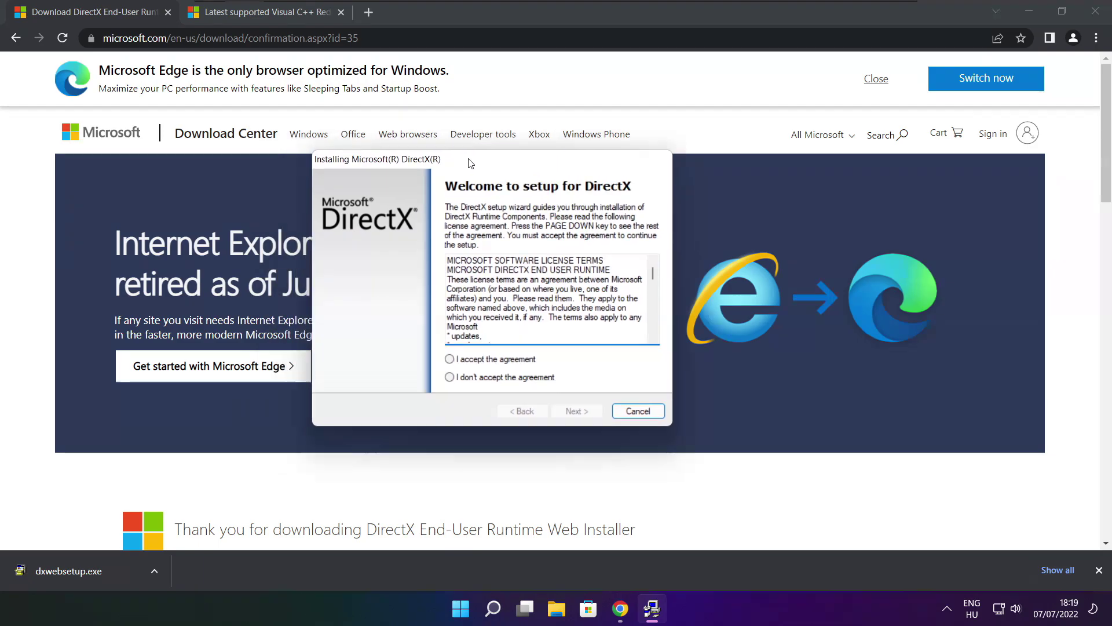
pyautogui.moveTo(713, 276); pyautogui.dragTo(713, 332)
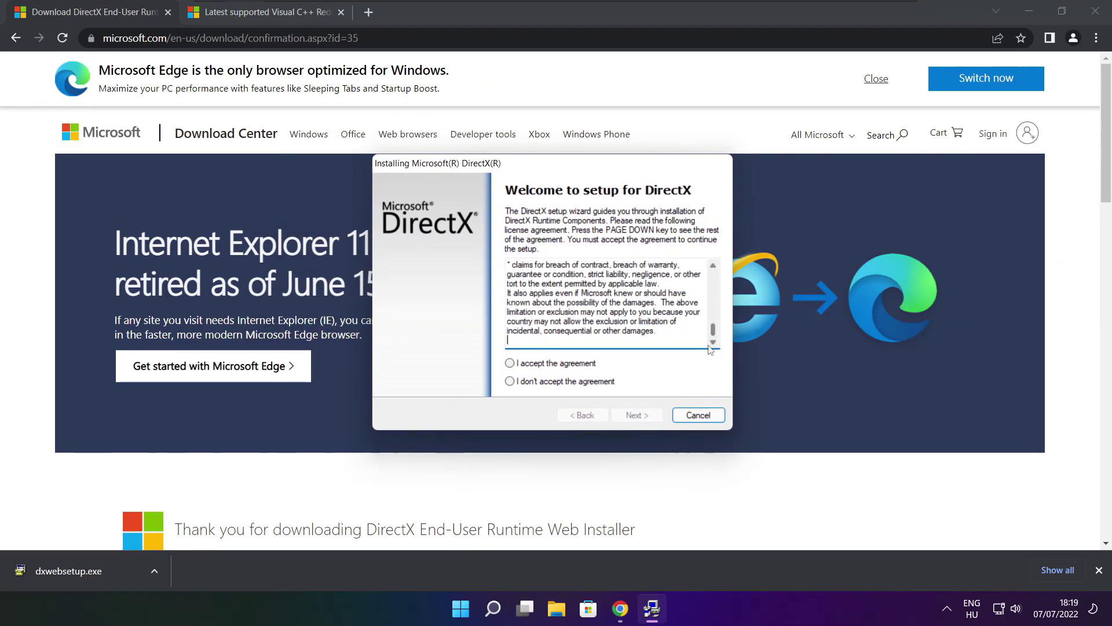
pyautogui.click(529, 364)
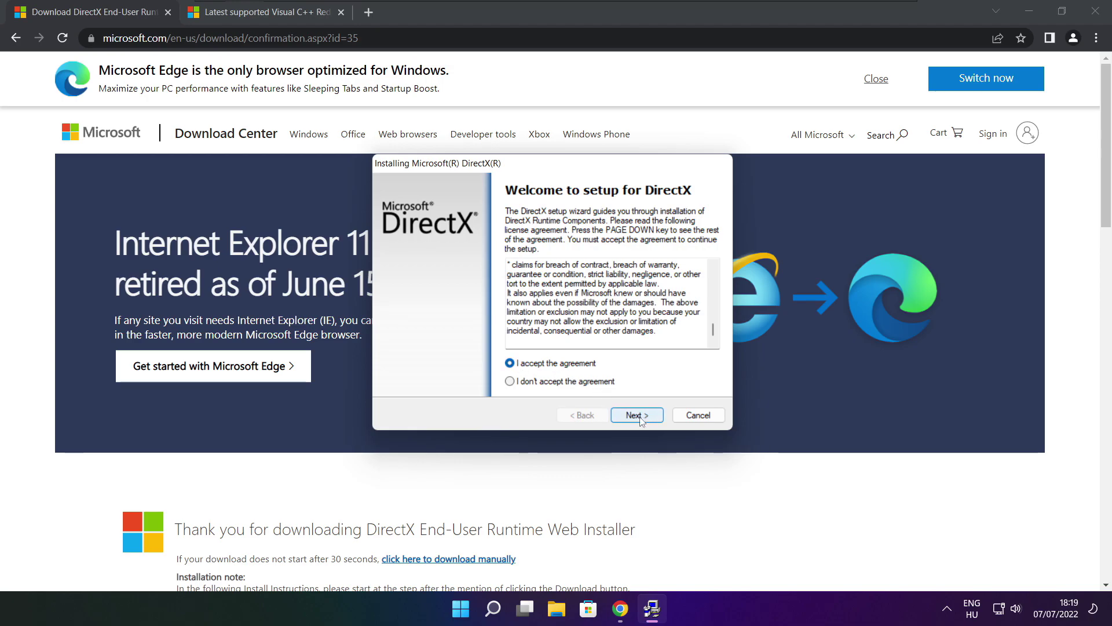
pyautogui.click(641, 416)
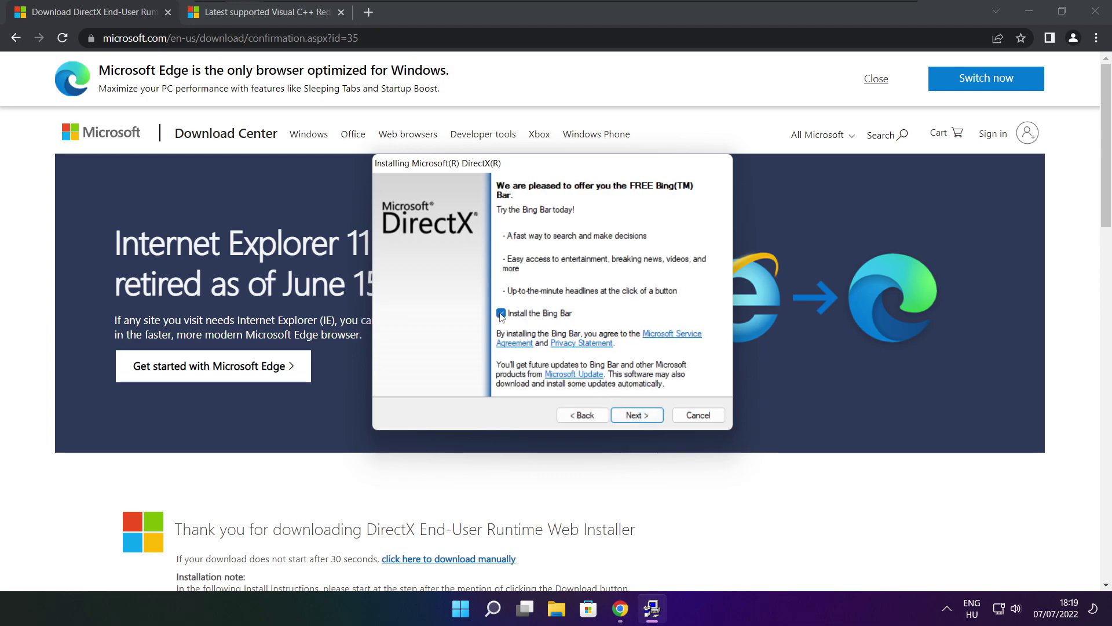
pyautogui.click(644, 416)
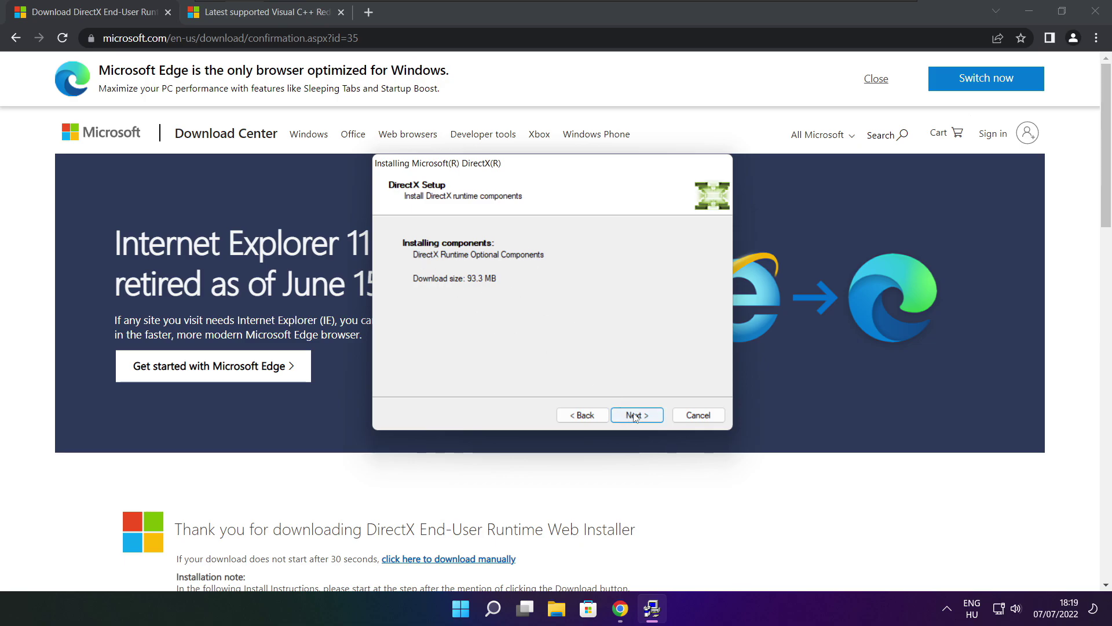
pyautogui.click(639, 418)
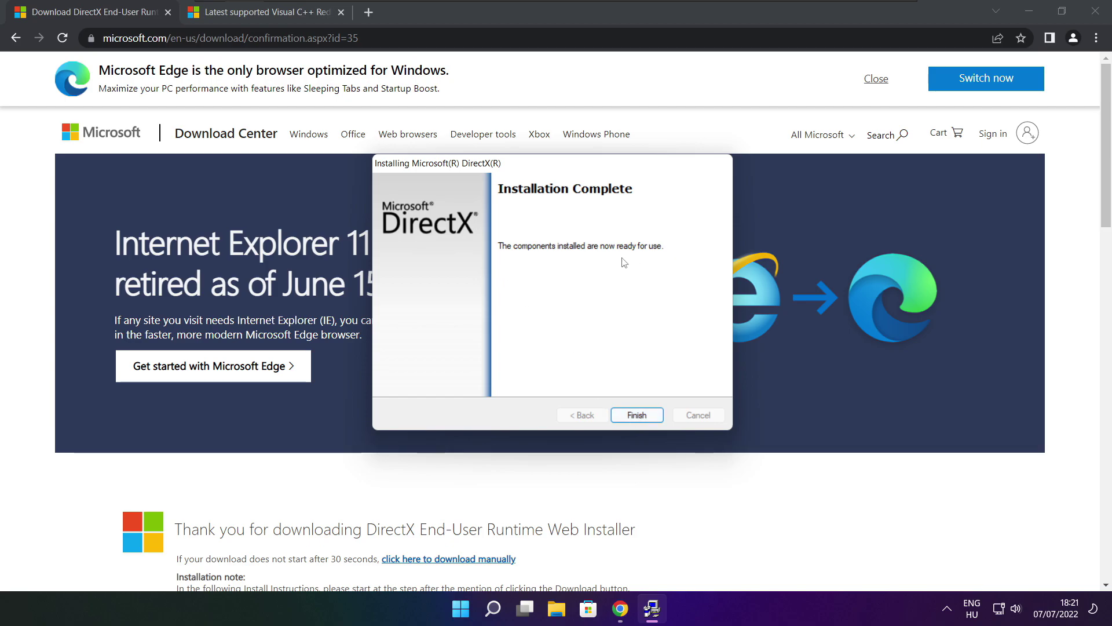
pyautogui.click(637, 416)
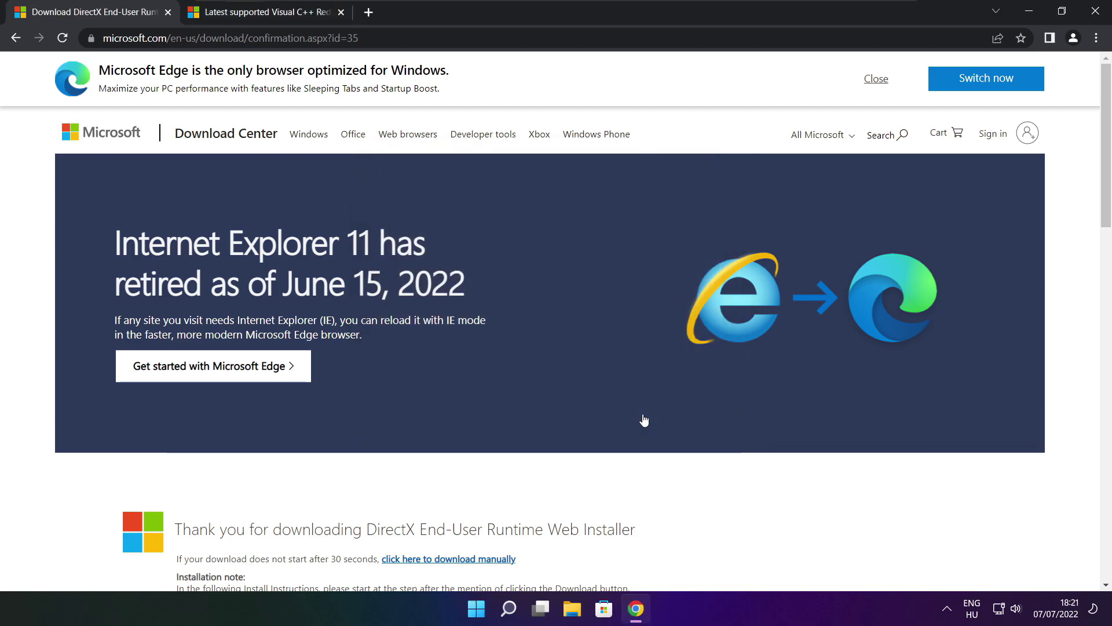
# Close the DirectX tab and find the Visual Studio 2015-2022 redistributable downloads table
pyautogui.click(168, 14)
pyautogui.moveTo(479, 38)
pyautogui.mouseDown()
pyautogui.moveTo(103, 37)
pyautogui.moveTo(479, 38)
pyautogui.mouseUp()
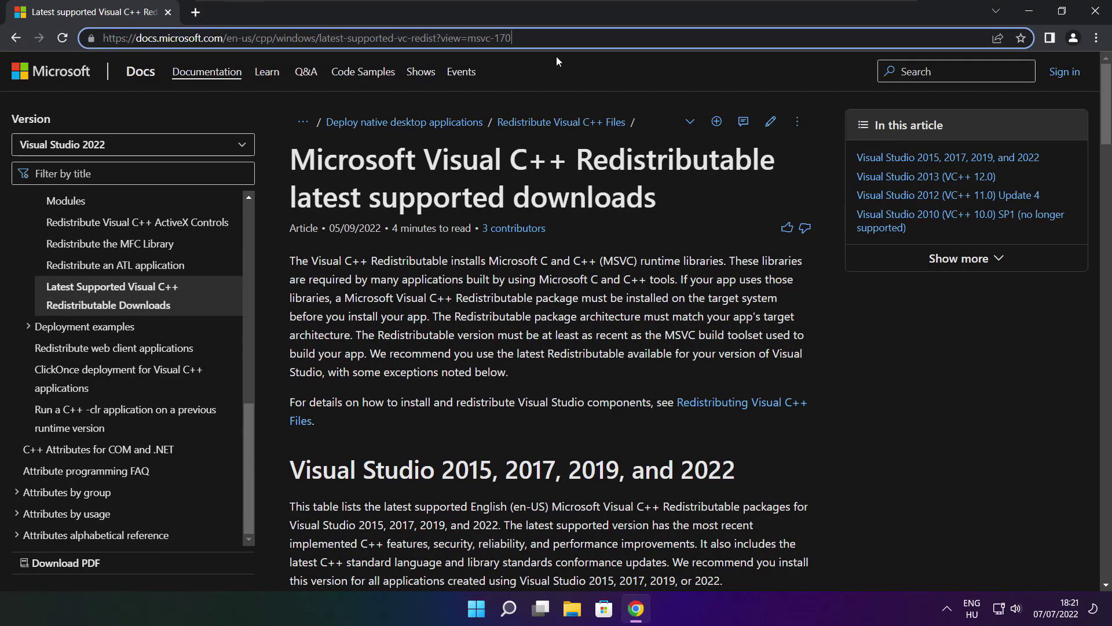
pyautogui.click(551, 71)
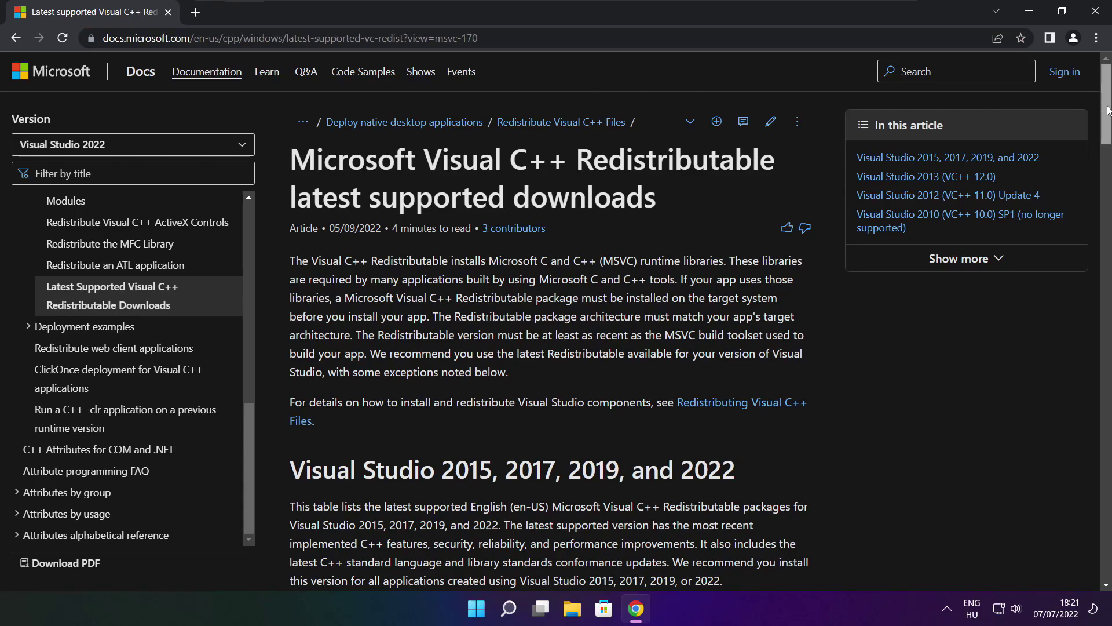
pyautogui.moveTo(1105, 110); pyautogui.dragTo(1098, 179)
pyautogui.scroll(2, 712, 230)
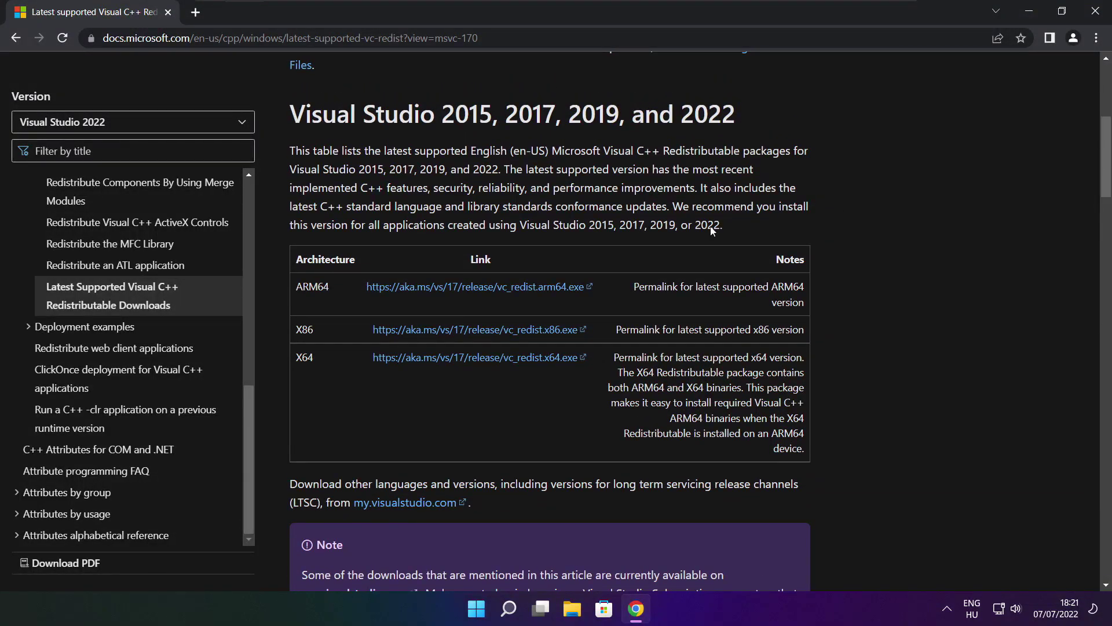
pyautogui.moveTo(292, 286); pyautogui.dragTo(745, 387)
pyautogui.click(747, 399)
# Download the ARM64, X86 and X64 VC_redist installers and run the ARM64 one
pyautogui.click(461, 288)
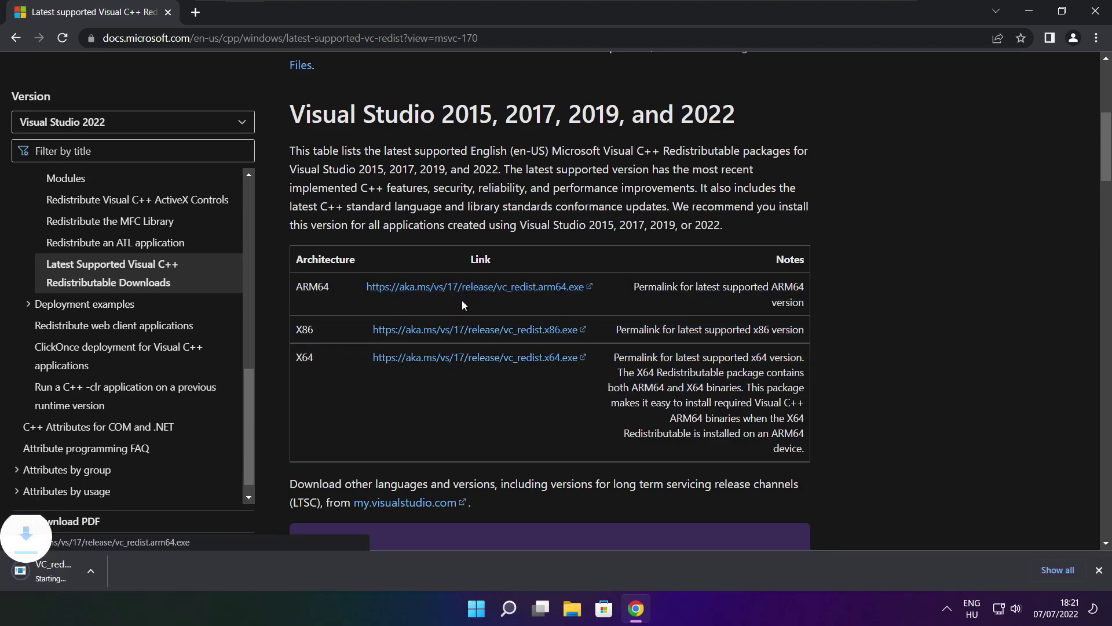
pyautogui.click(459, 332)
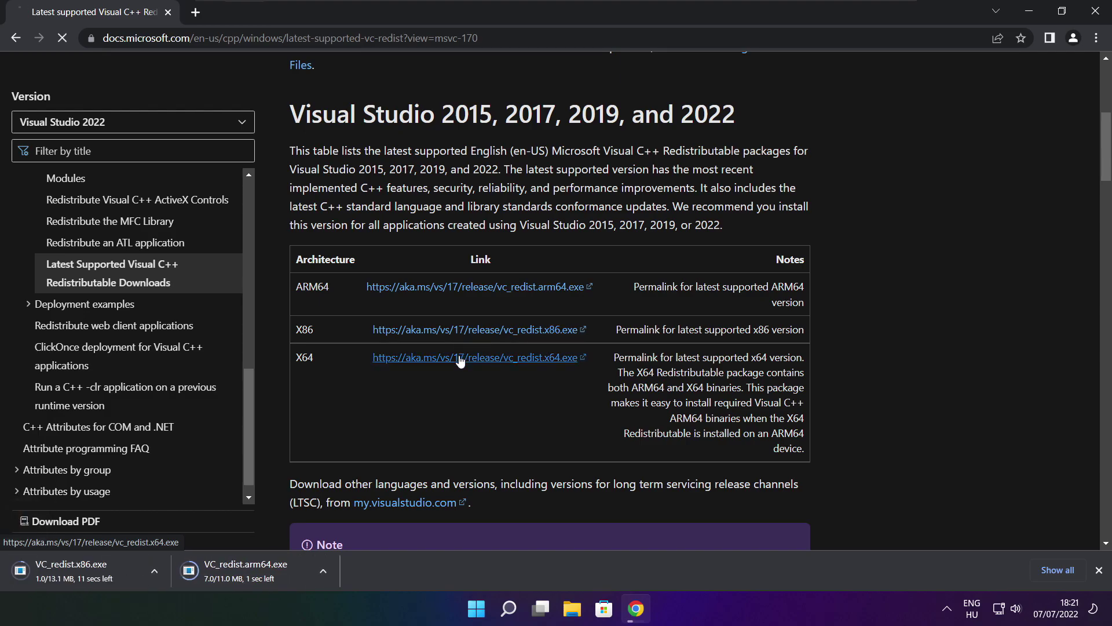
pyautogui.click(458, 357)
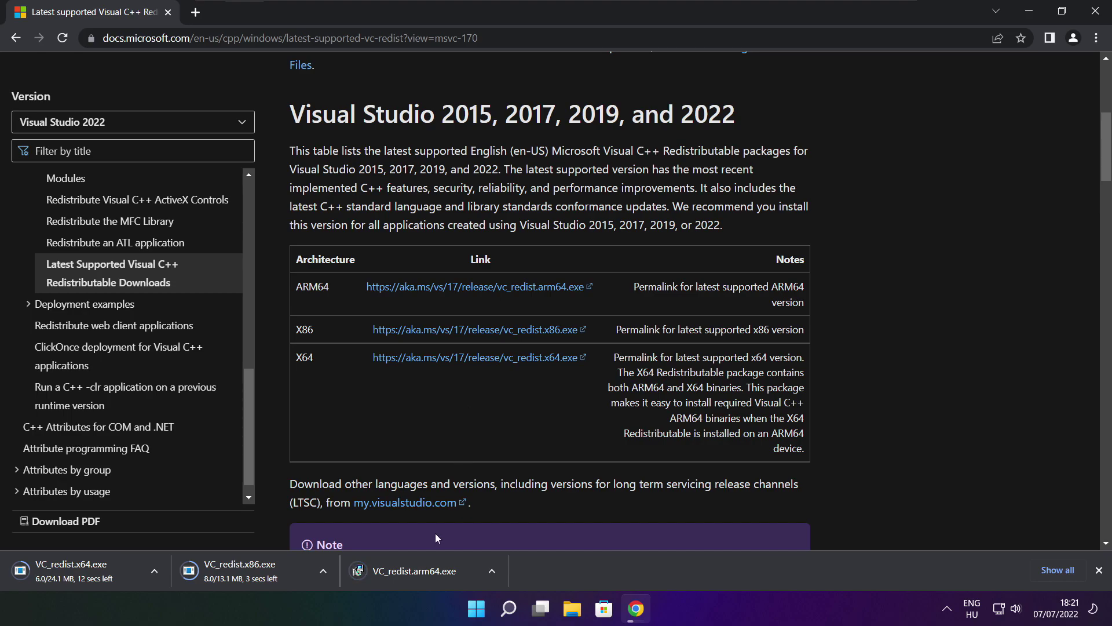
pyautogui.click(423, 572)
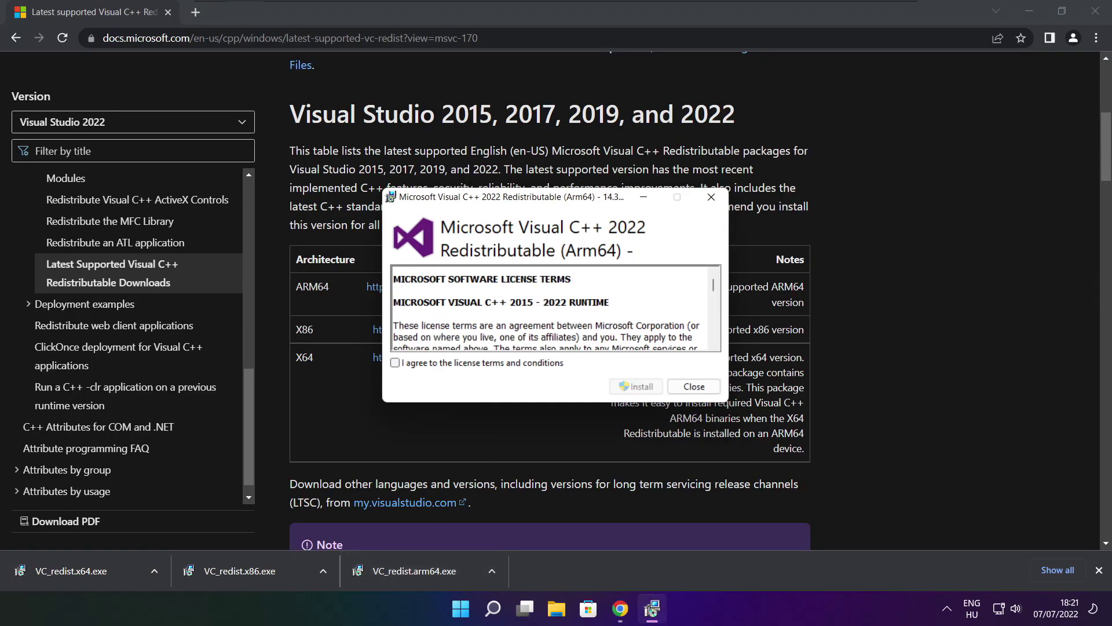
# Accept the license and try installing the ARM64 redistributable, which fails as unsupported
pyautogui.moveTo(713, 286); pyautogui.dragTo(713, 339)
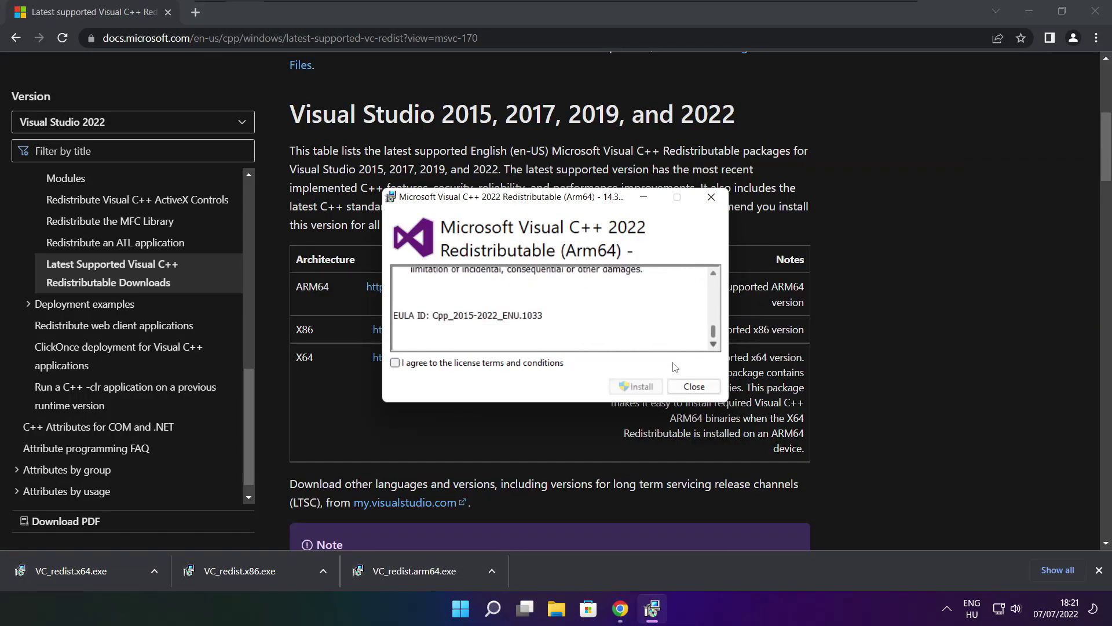
pyautogui.click(395, 364)
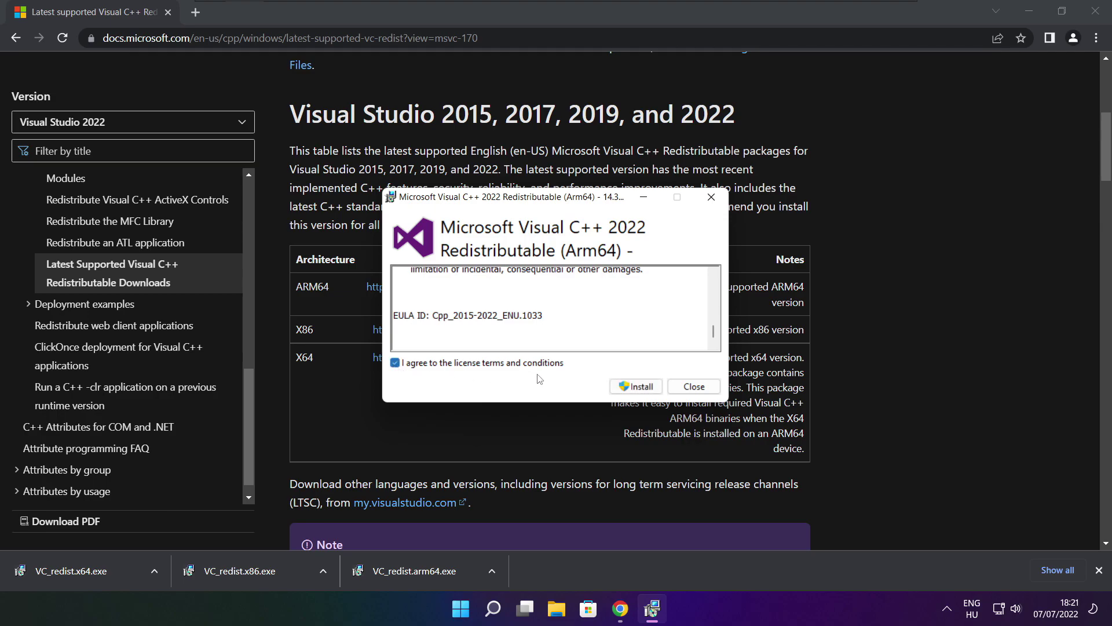
pyautogui.click(635, 386)
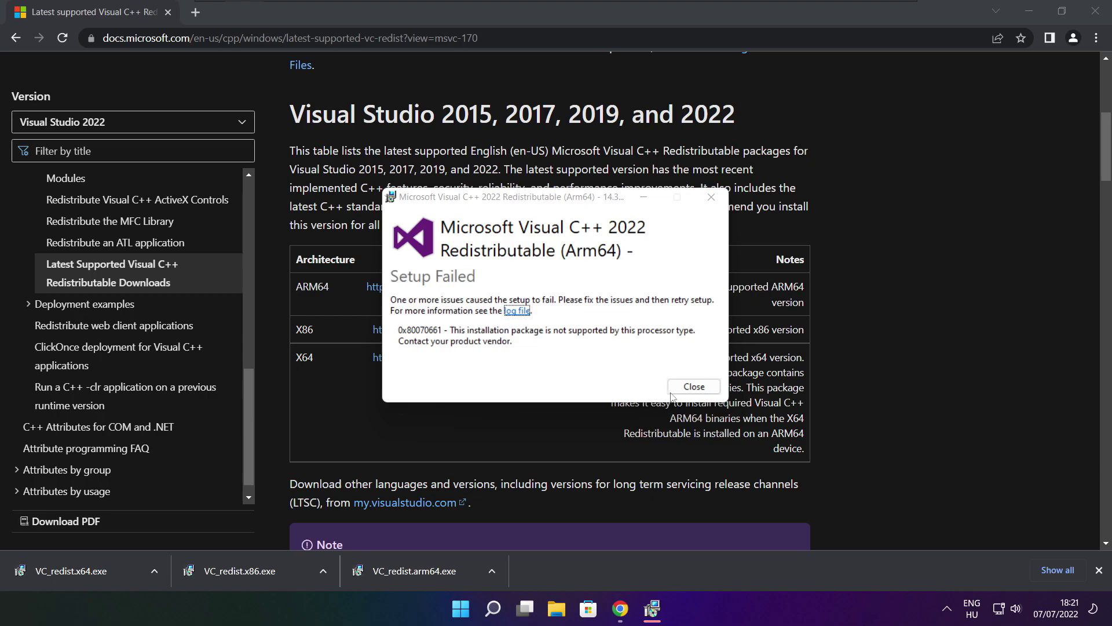
pyautogui.click(672, 392)
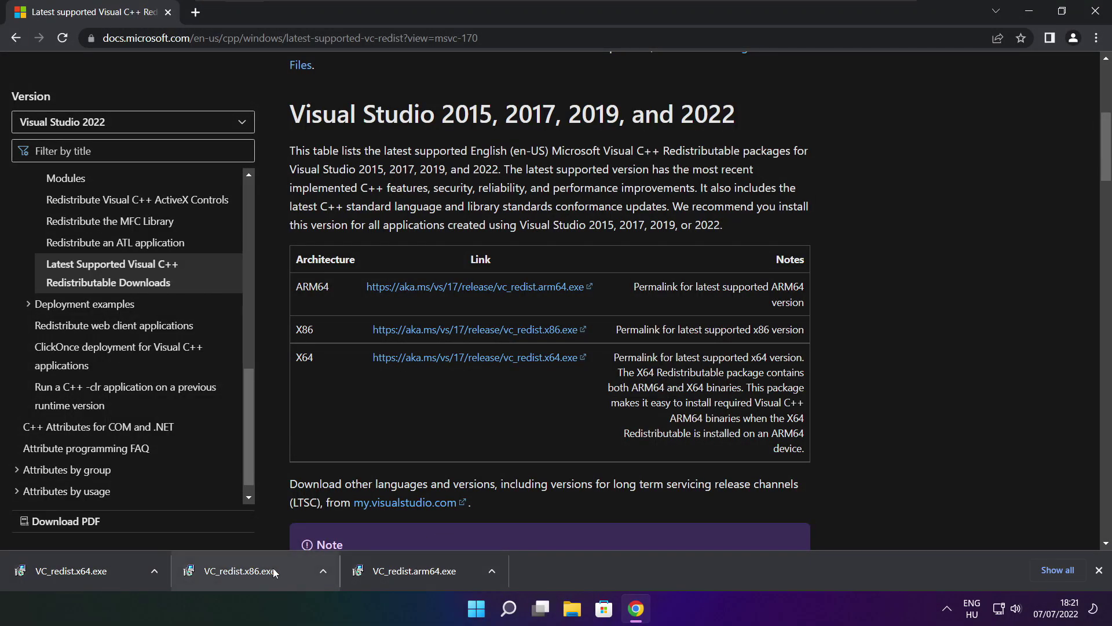
# Install the x86 Visual C++ 2015-2022 redistributable after agreeing to its license terms
pyautogui.click(262, 570)
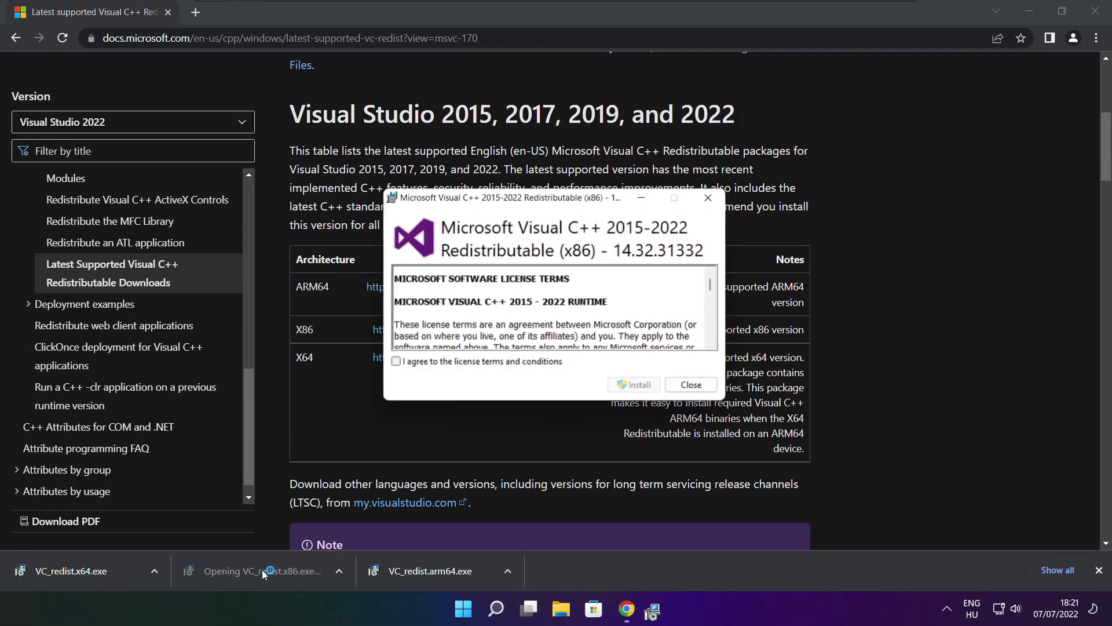
pyautogui.moveTo(714, 291); pyautogui.dragTo(716, 336)
pyautogui.click(394, 363)
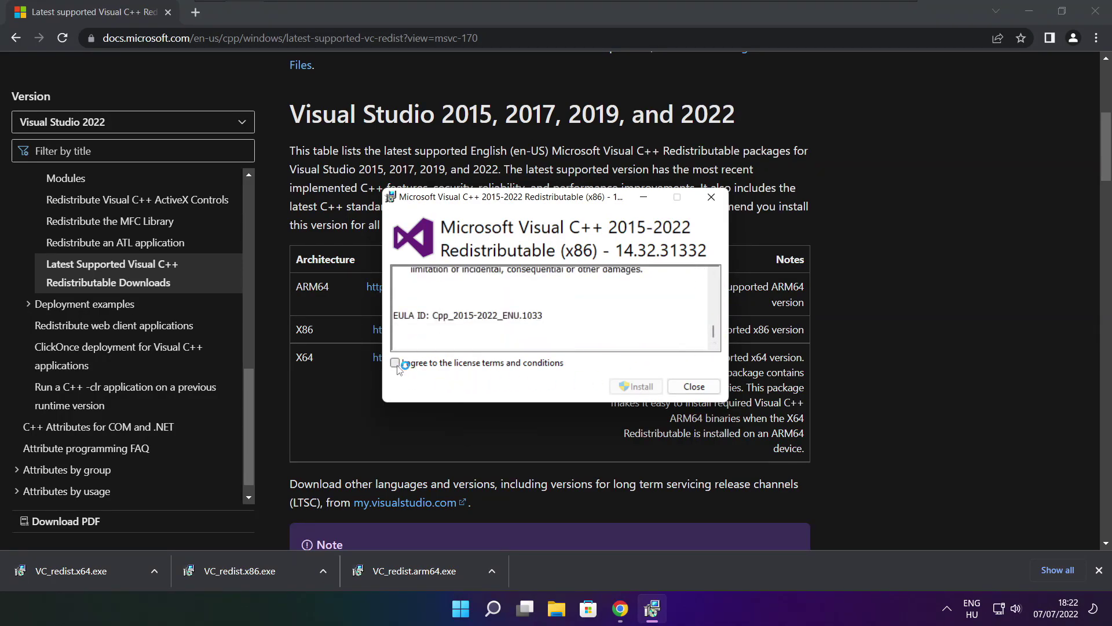
pyautogui.click(636, 386)
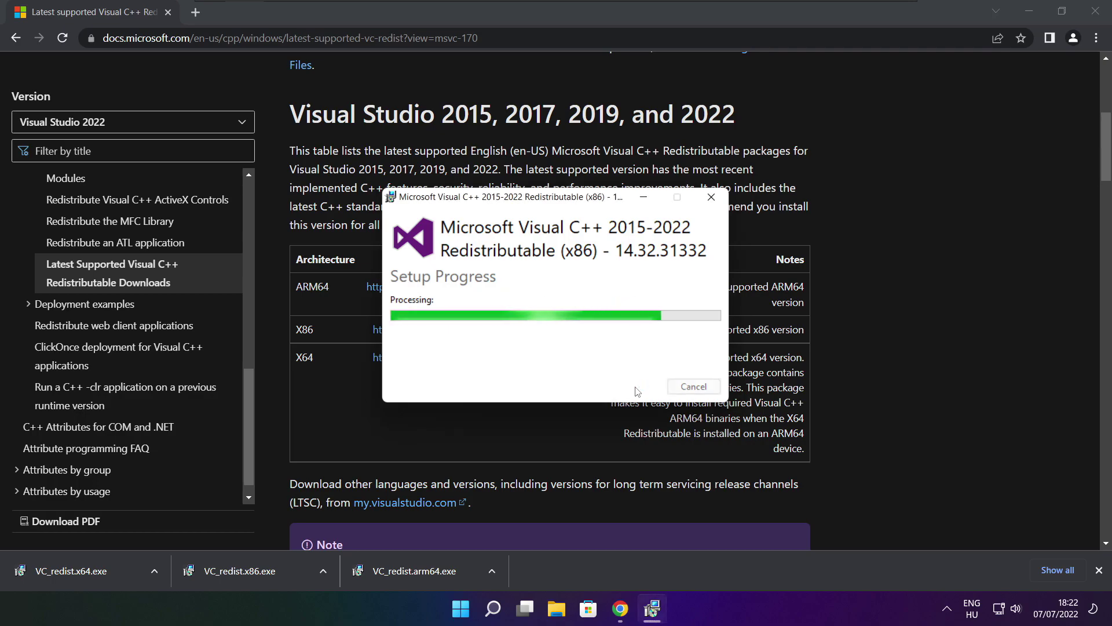
pyautogui.click(694, 387)
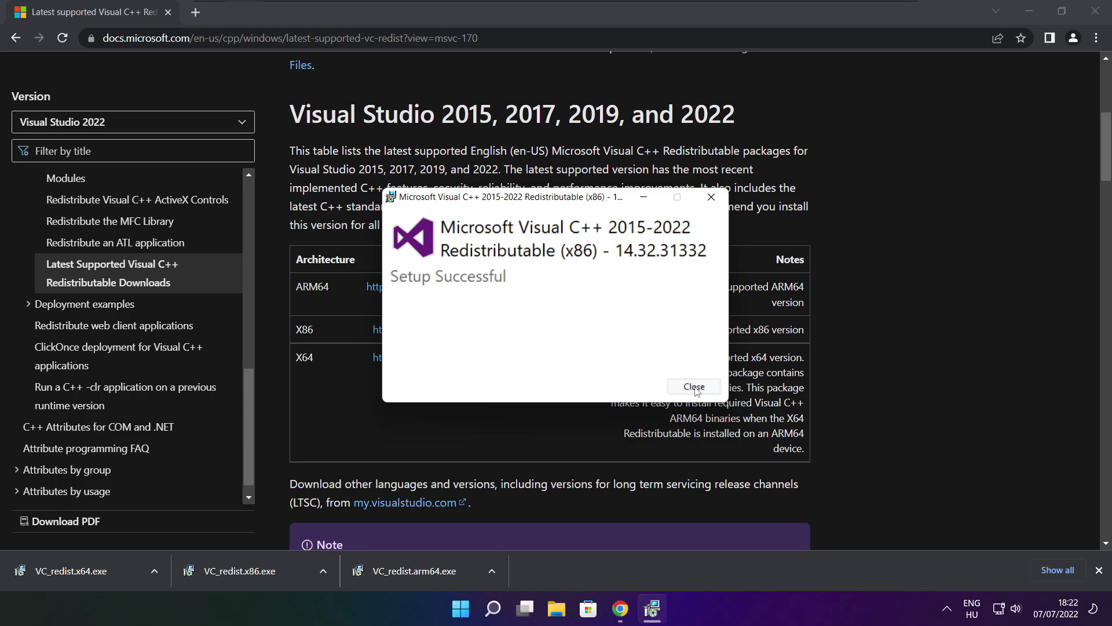
# Install the x64 Visual C++ 2015-2022 redistributable 14.32.31332 after agreeing to its license terms
pyautogui.click(88, 571)
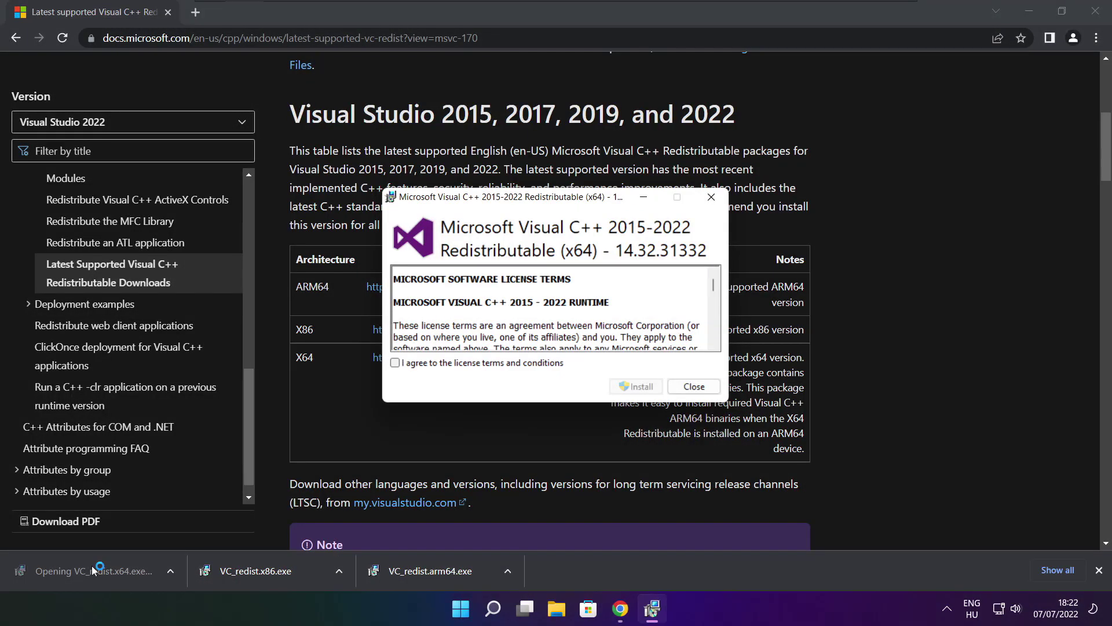
pyautogui.moveTo(717, 290); pyautogui.dragTo(714, 343)
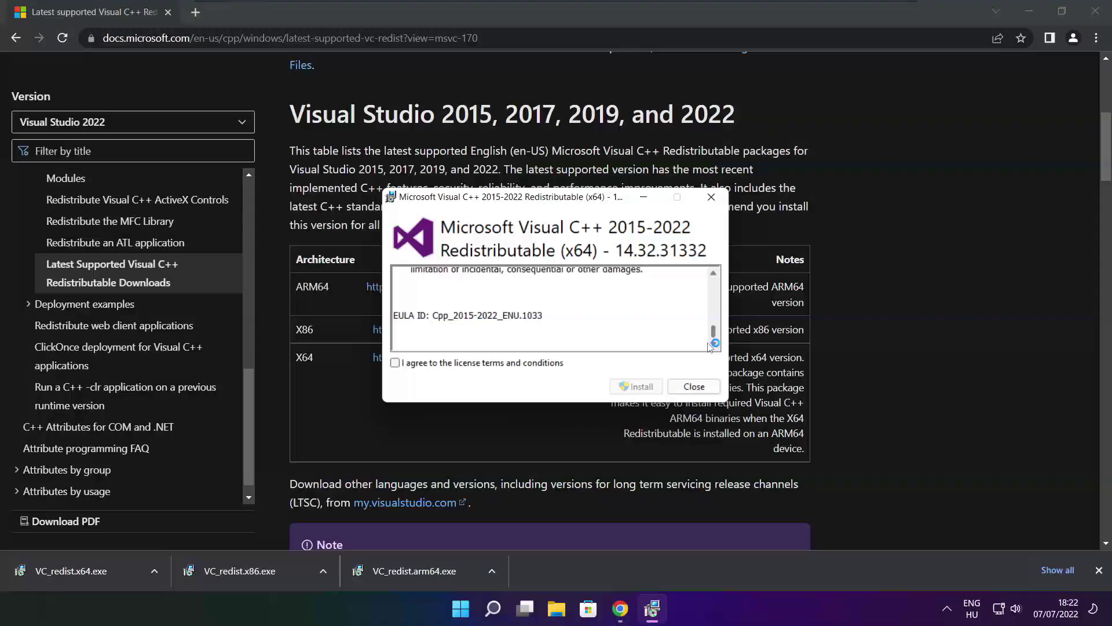
pyautogui.click(395, 362)
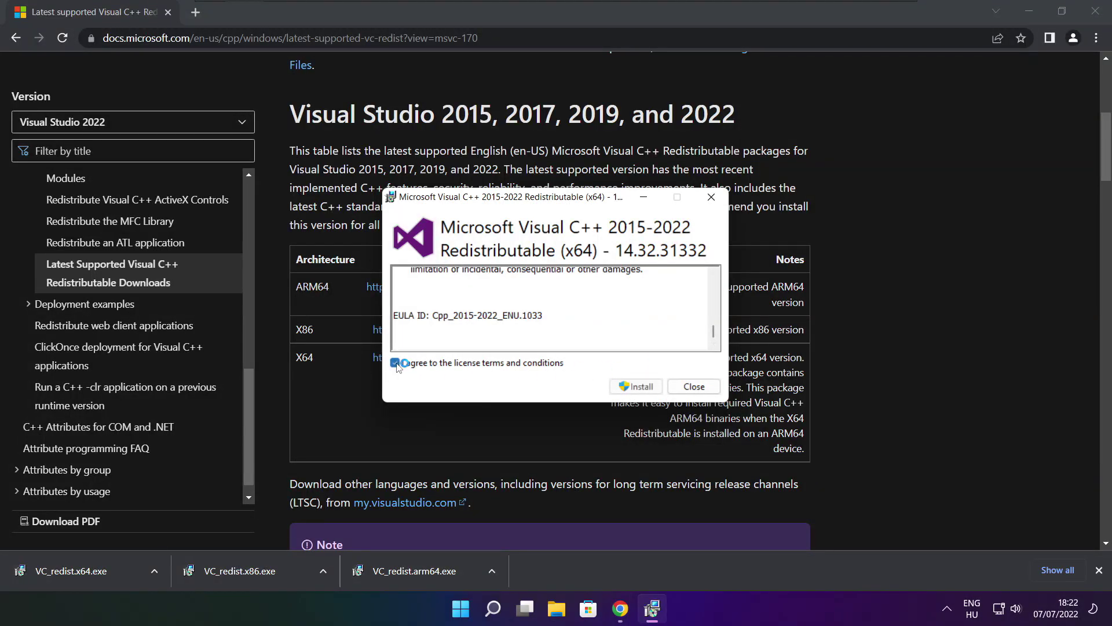
pyautogui.click(637, 386)
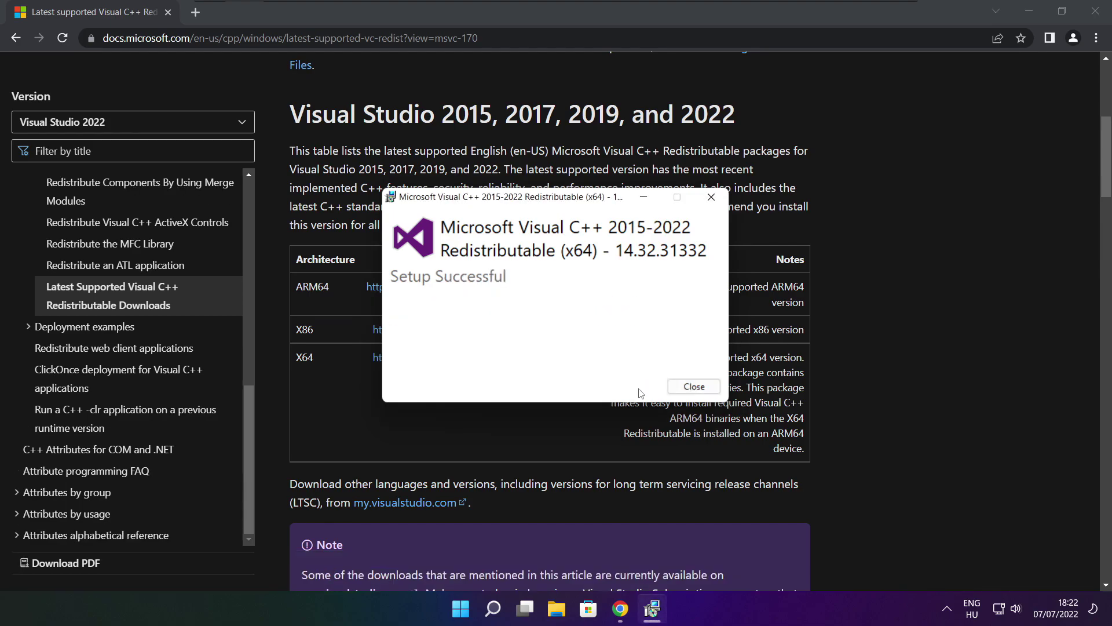
pyautogui.click(694, 387)
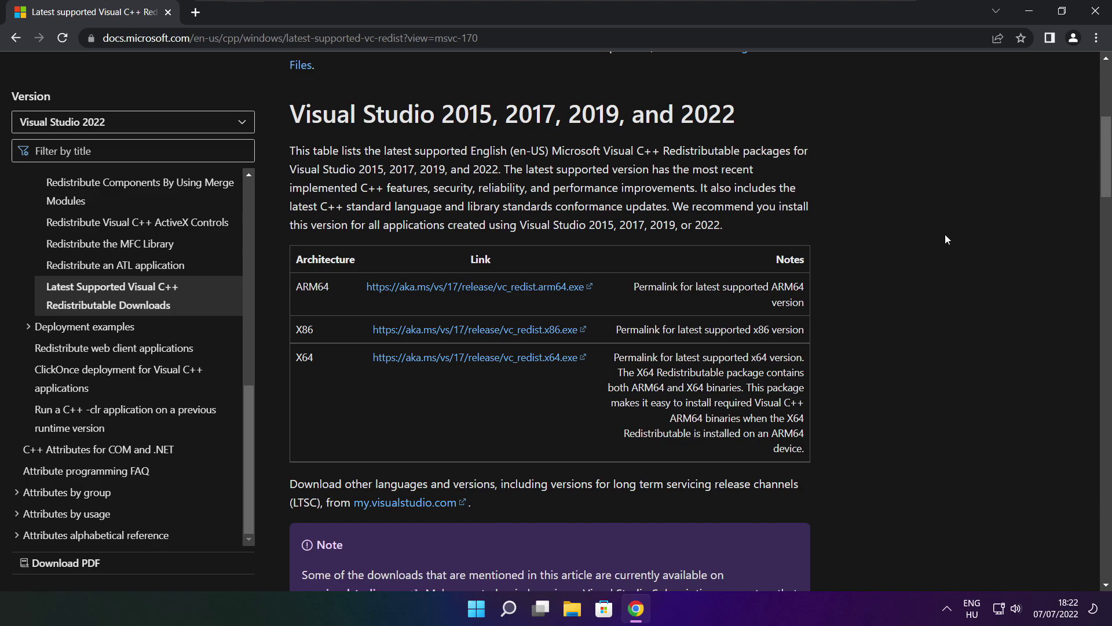
# Close the browser and open Task Manager's Startup apps list from the Win+X menu
pyautogui.click(1096, 14)
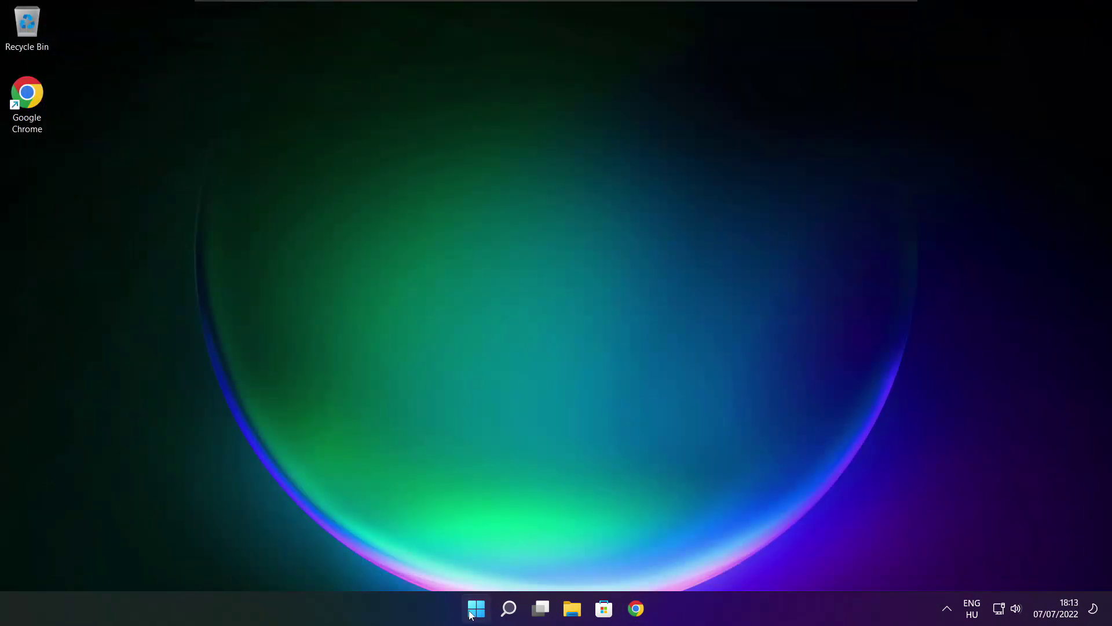
pyautogui.rightClick(478, 611)
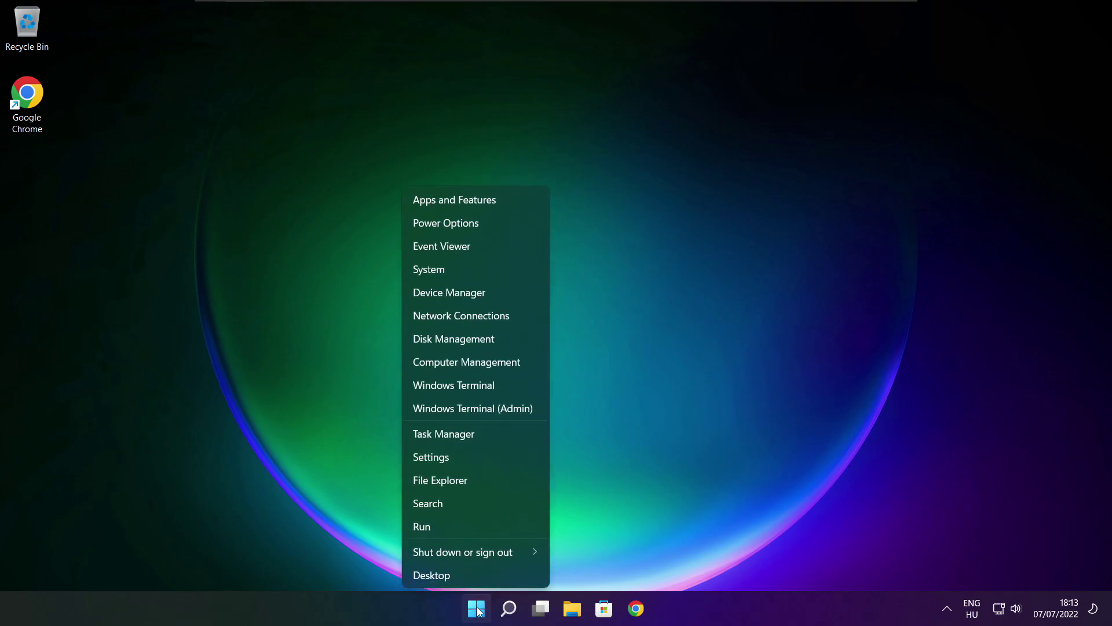
pyautogui.click(478, 434)
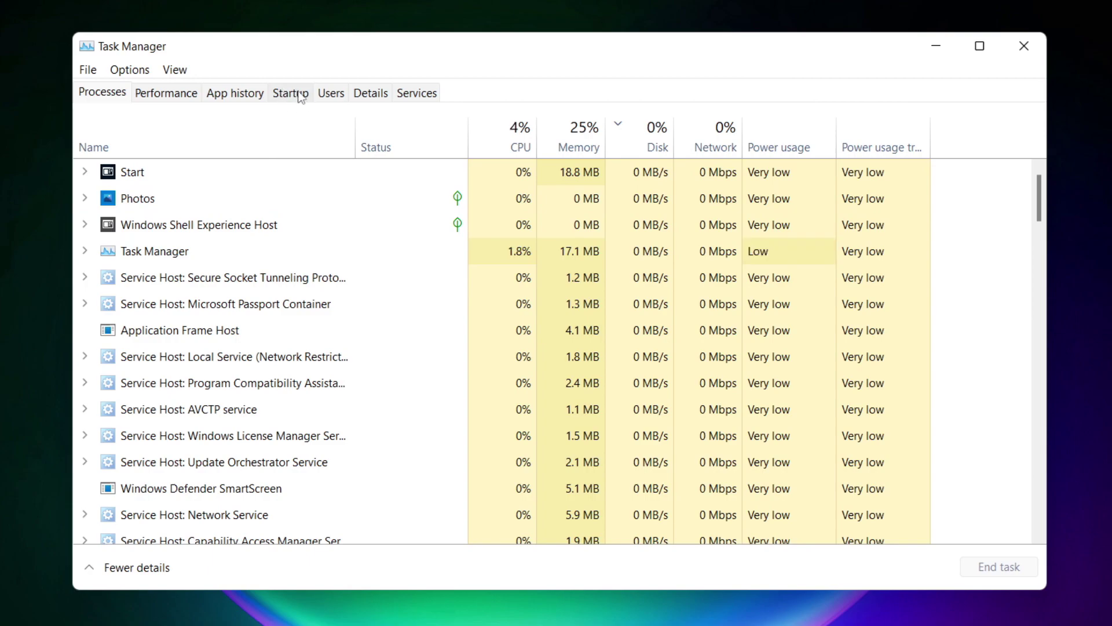
pyautogui.click(294, 98)
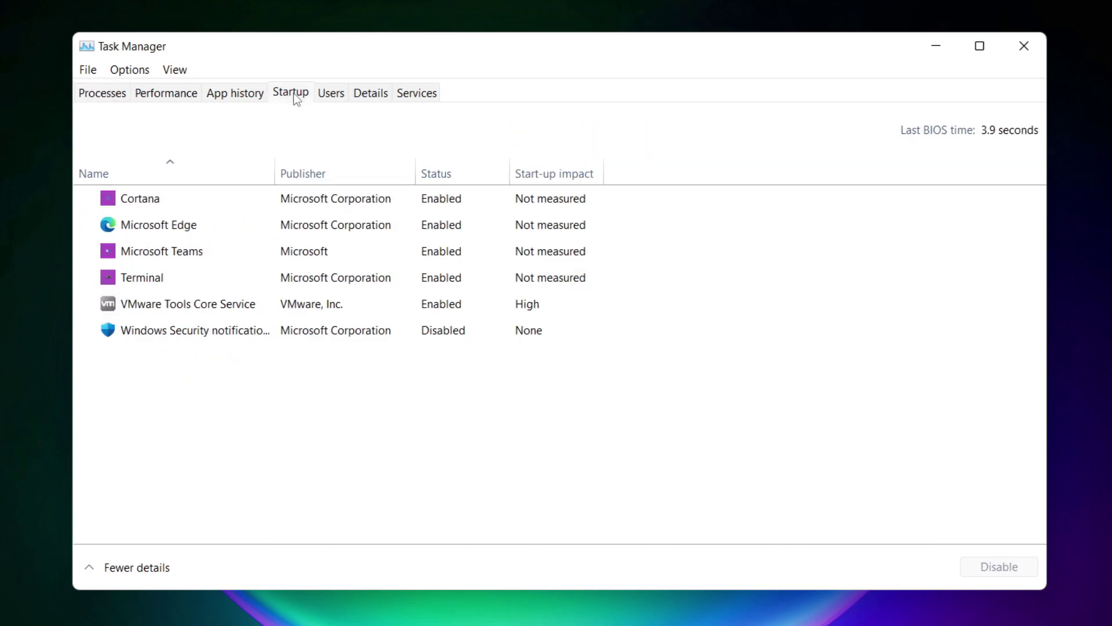
# Disable Cortana, Microsoft Edge, Microsoft Teams and Terminal as startup apps, then close Task Manager
pyautogui.click(312, 203)
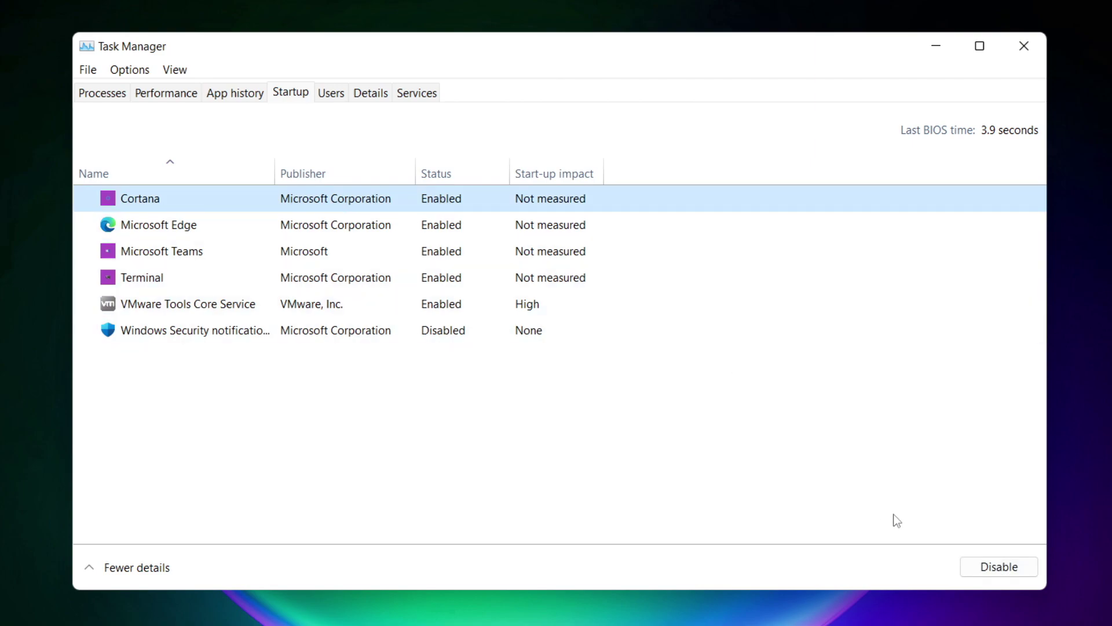
pyautogui.click(998, 568)
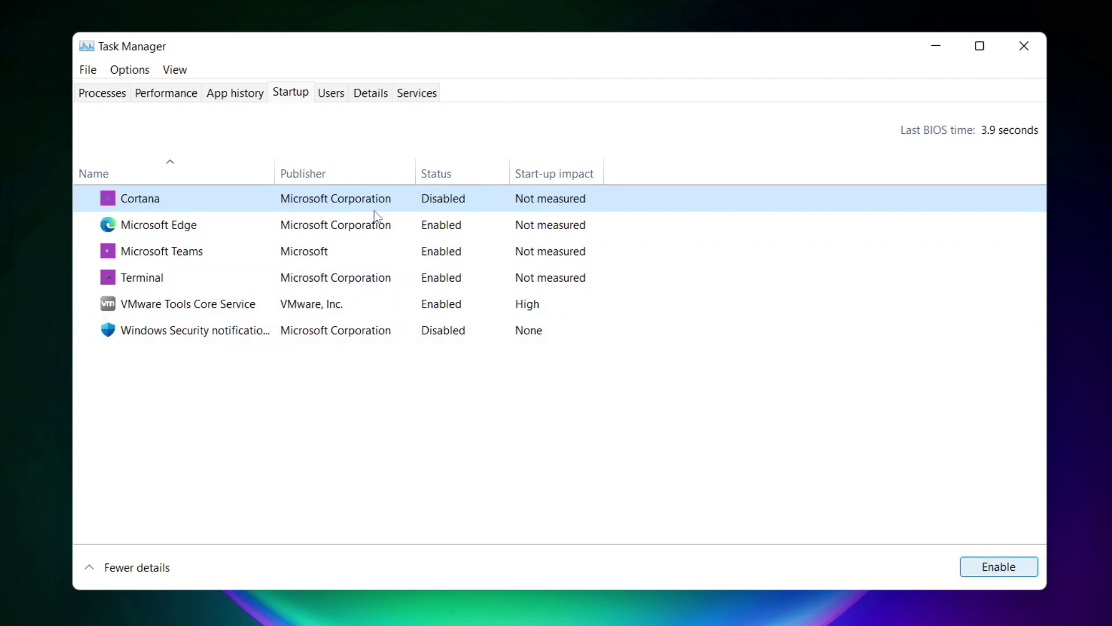
pyautogui.click(301, 234)
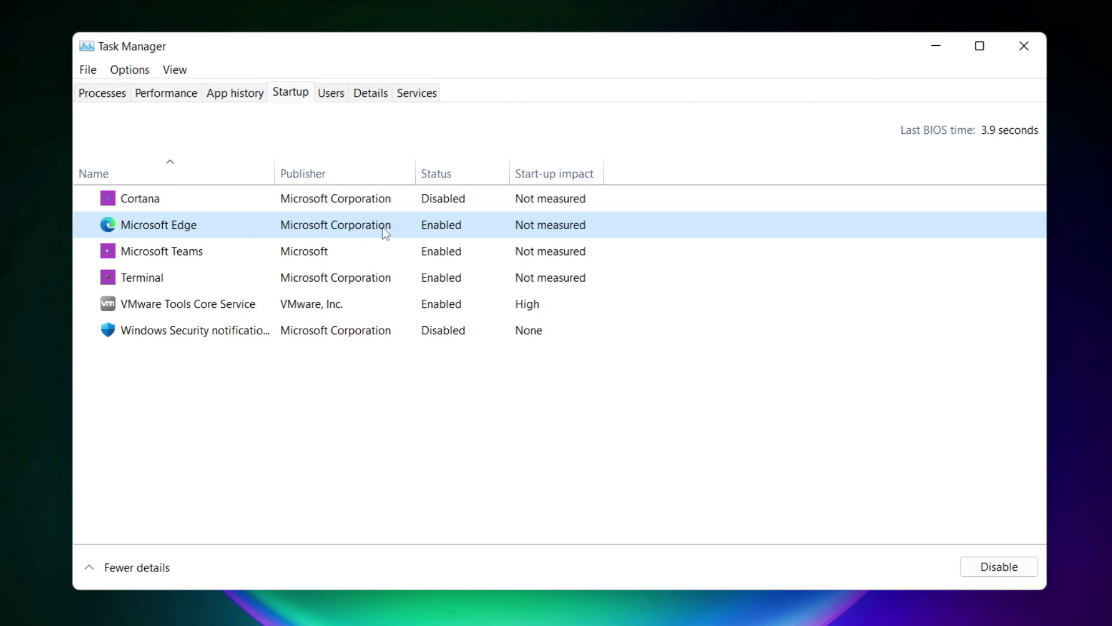
pyautogui.click(999, 568)
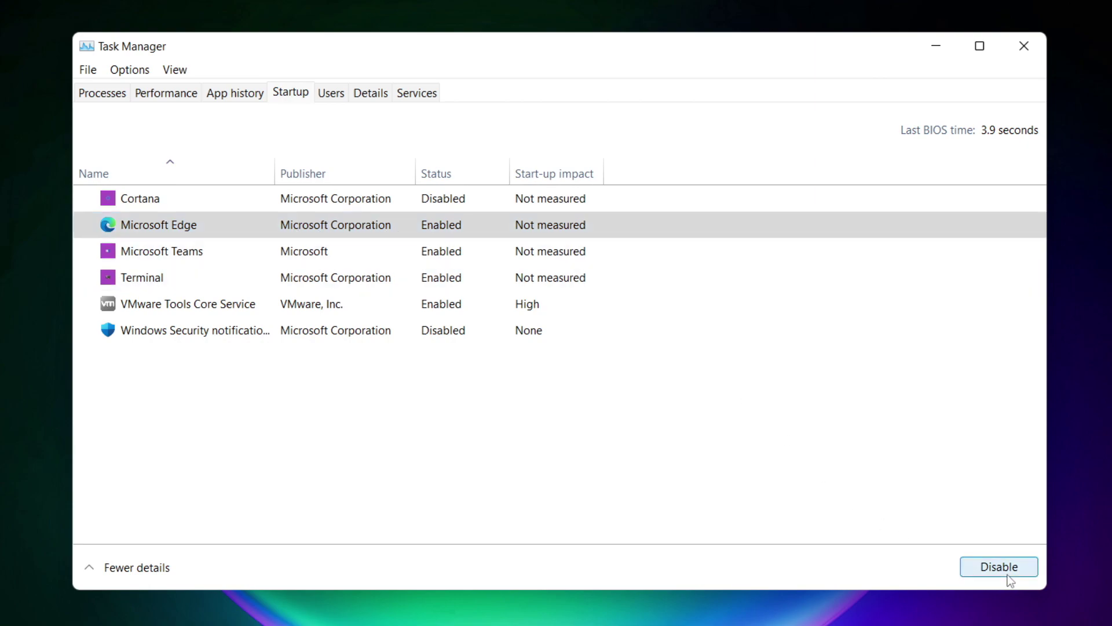
pyautogui.click(457, 252)
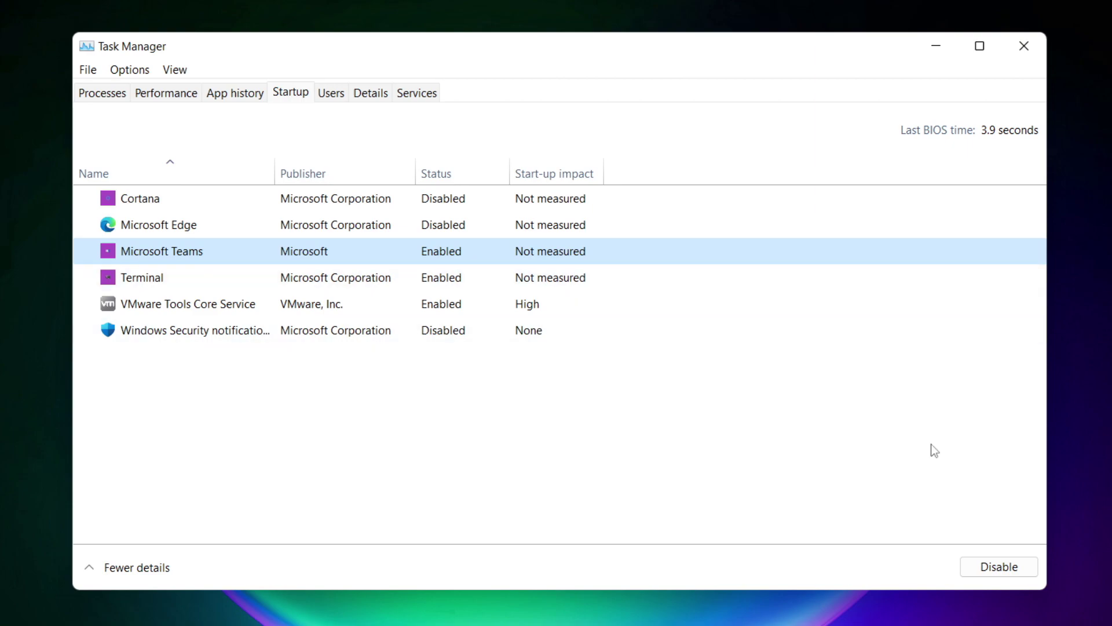
pyautogui.click(1014, 570)
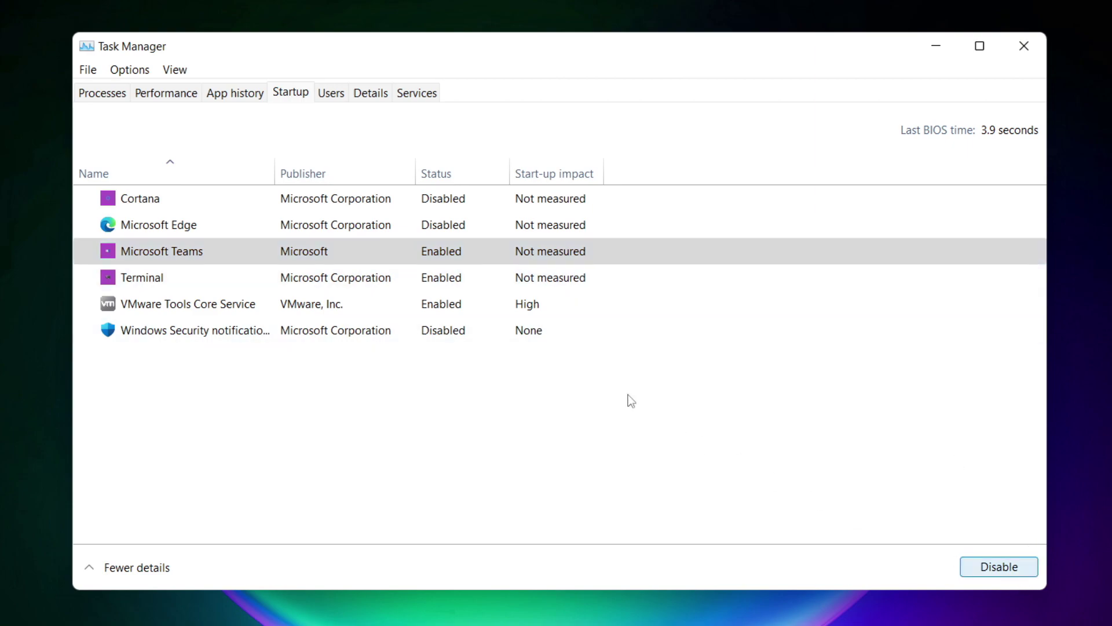
pyautogui.click(372, 284)
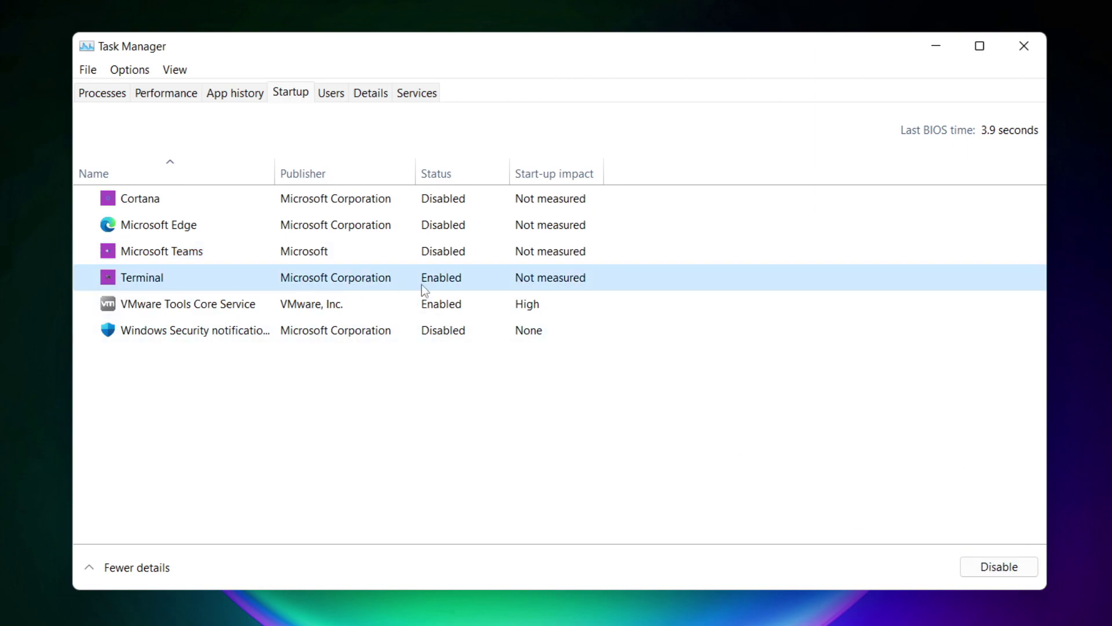
pyautogui.click(1016, 572)
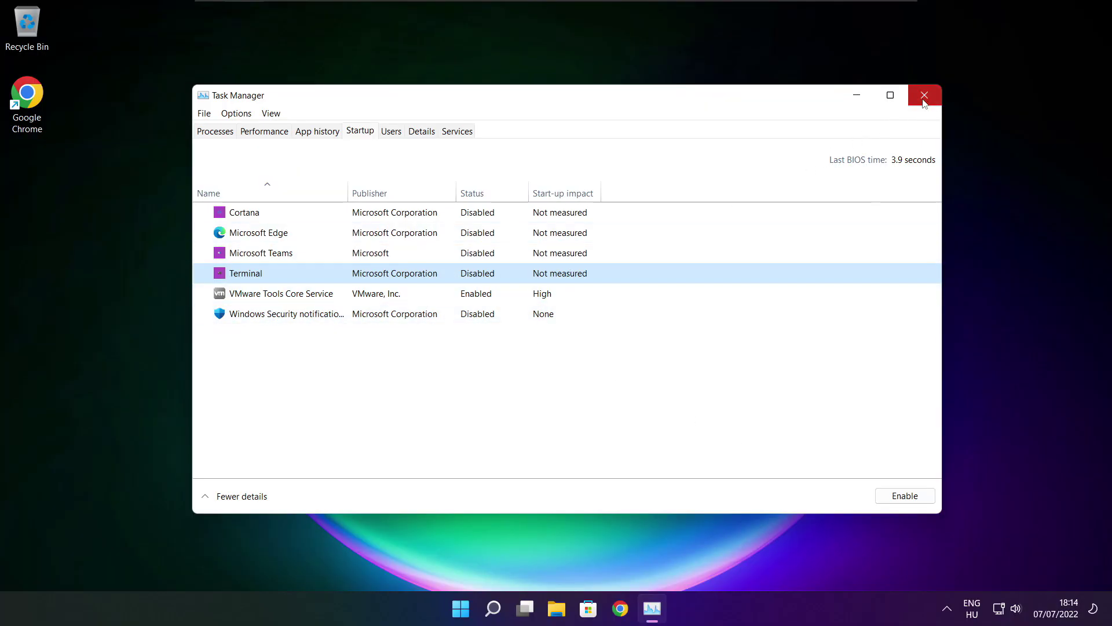
pyautogui.click(923, 97)
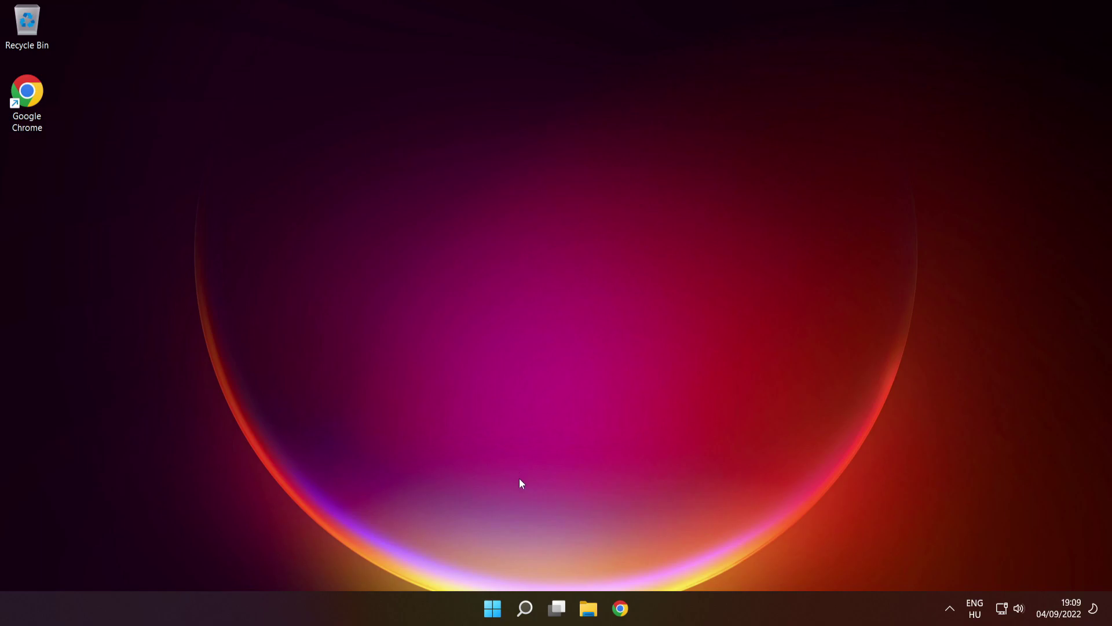
# Launch Command Prompt as administrator via the cmd search and run sfc /scannow
pyautogui.moveTo(520, 616)
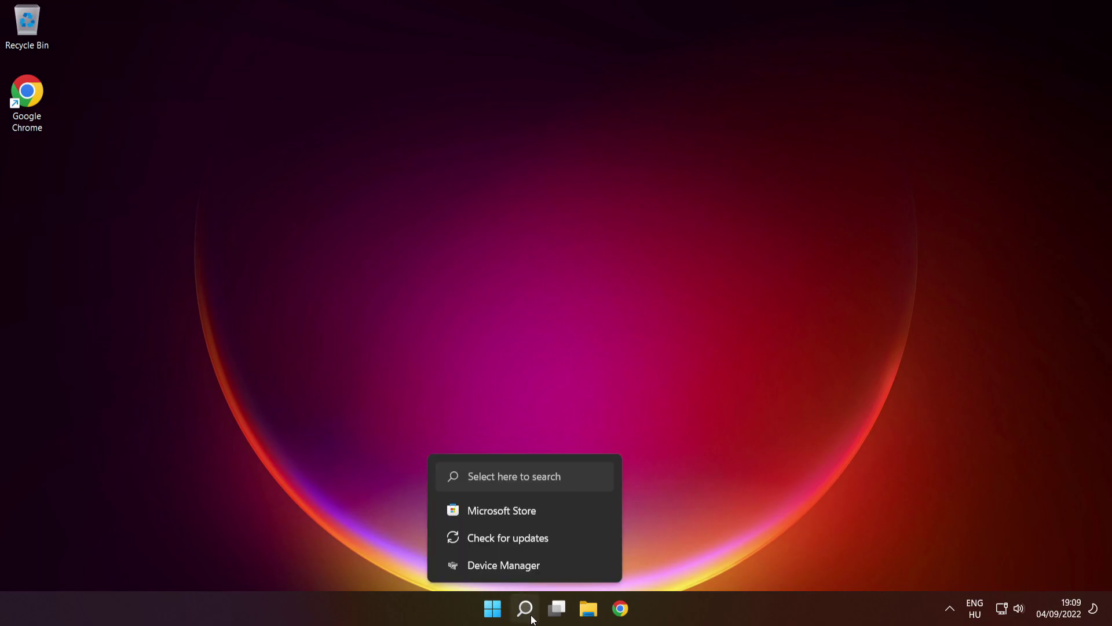
pyautogui.click(527, 613)
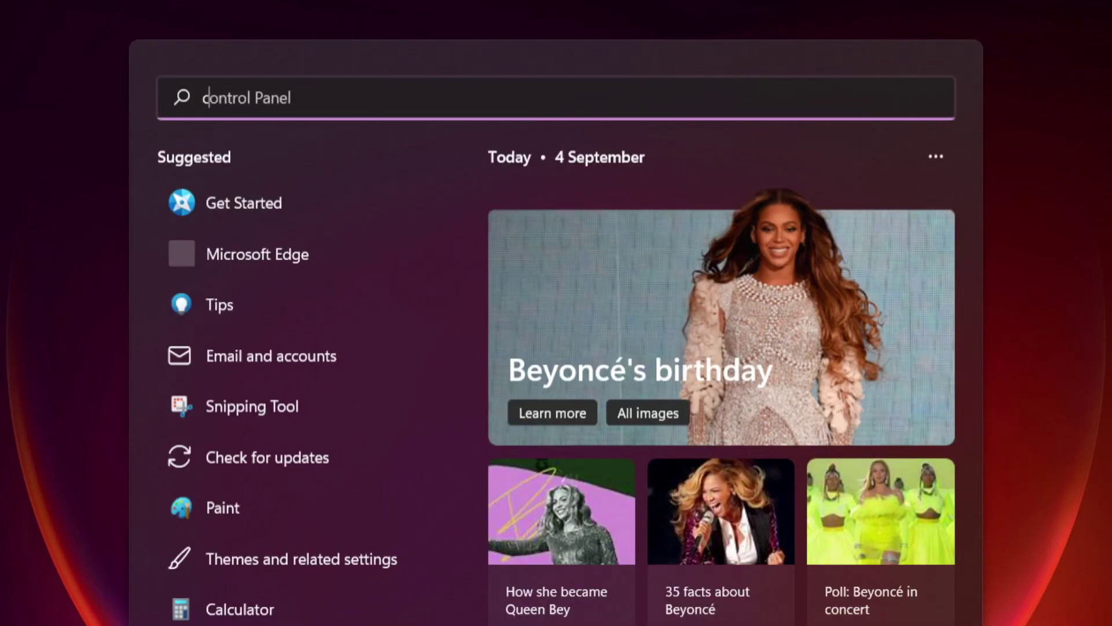
pyautogui.write('cmd')
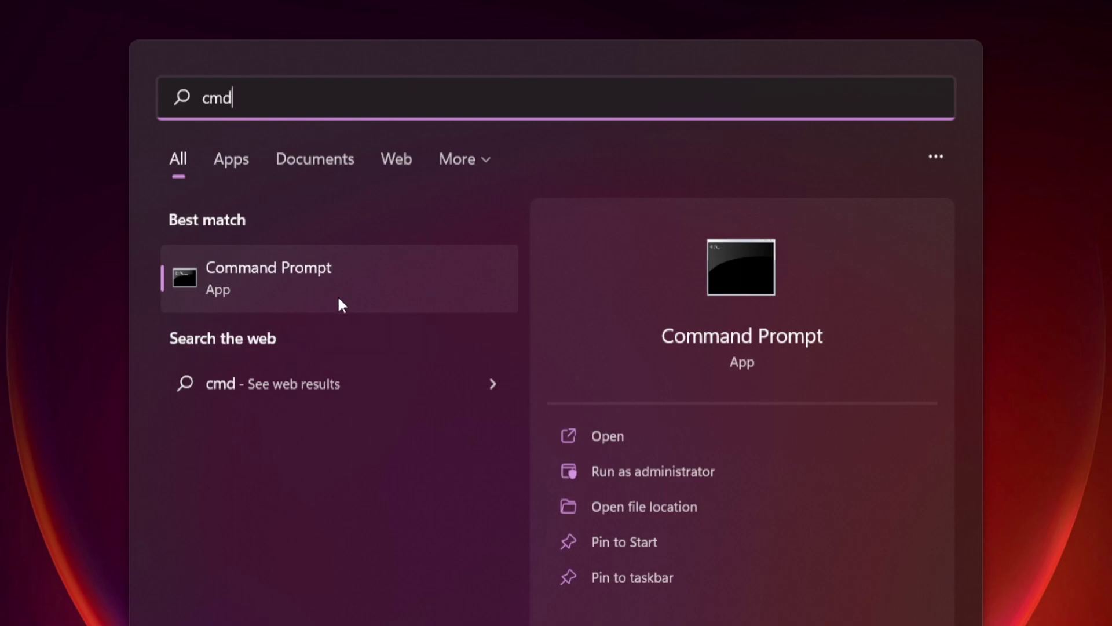
pyautogui.rightClick(409, 277)
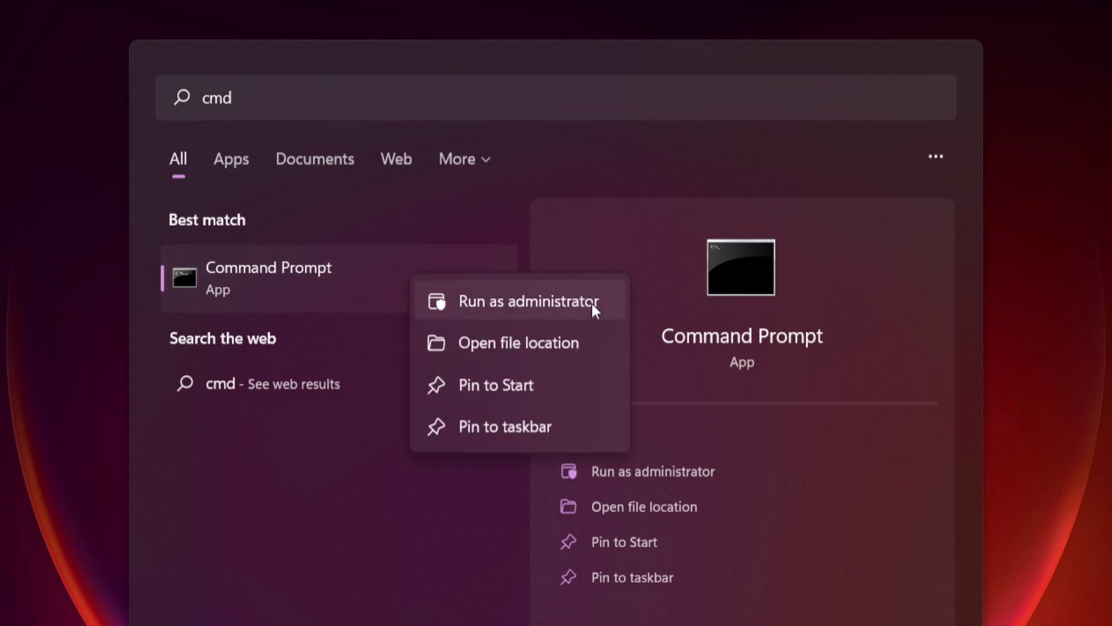
pyautogui.click(528, 300)
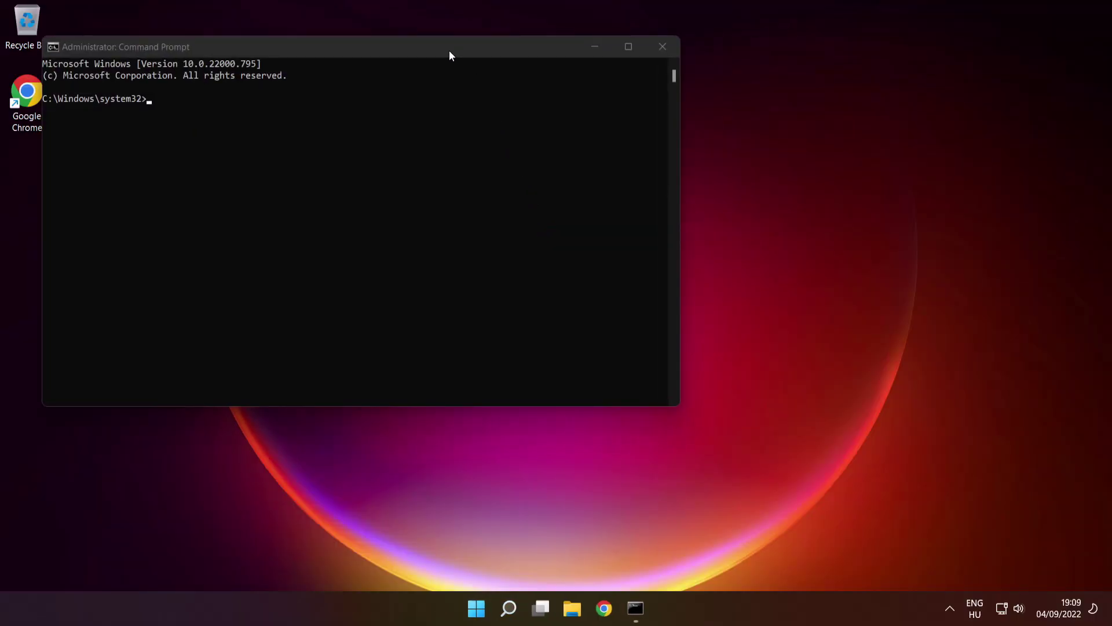
pyautogui.moveTo(447, 48); pyautogui.dragTo(640, 138)
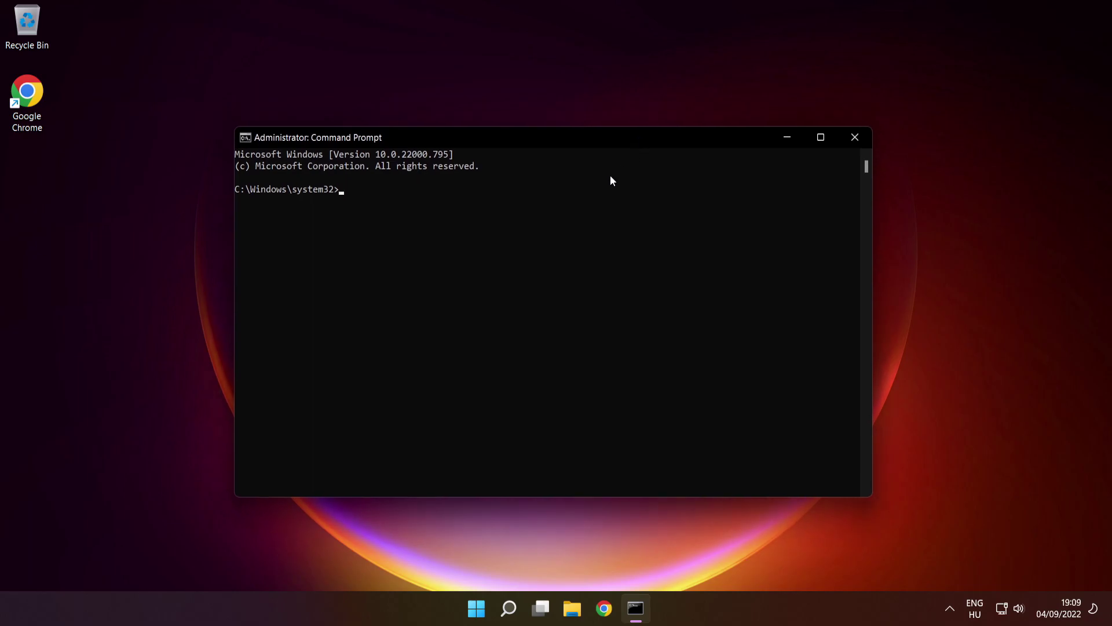
pyautogui.write('sfc /scannow')
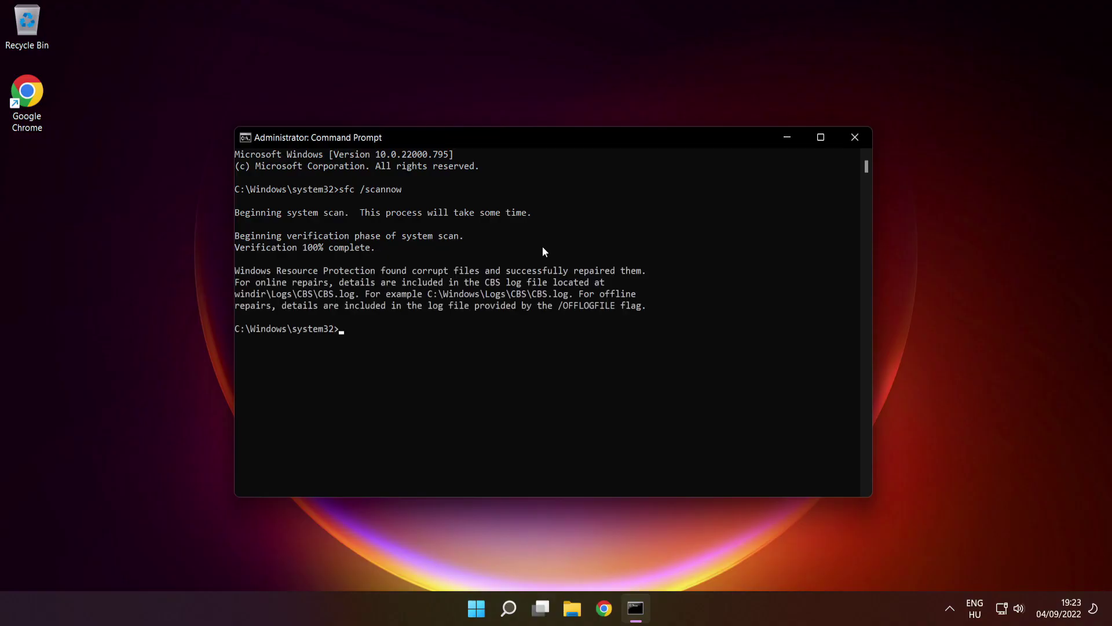
# Close Command Prompt and bring up the Start menu's Sleep, Shut down and Restart options
pyautogui.click(855, 139)
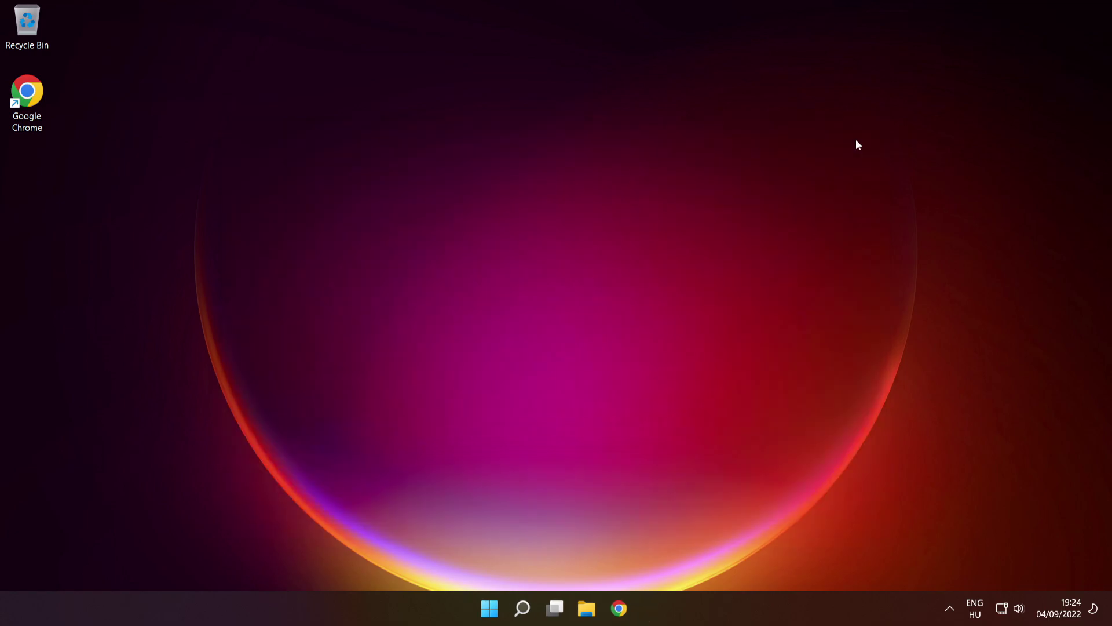
pyautogui.click(492, 607)
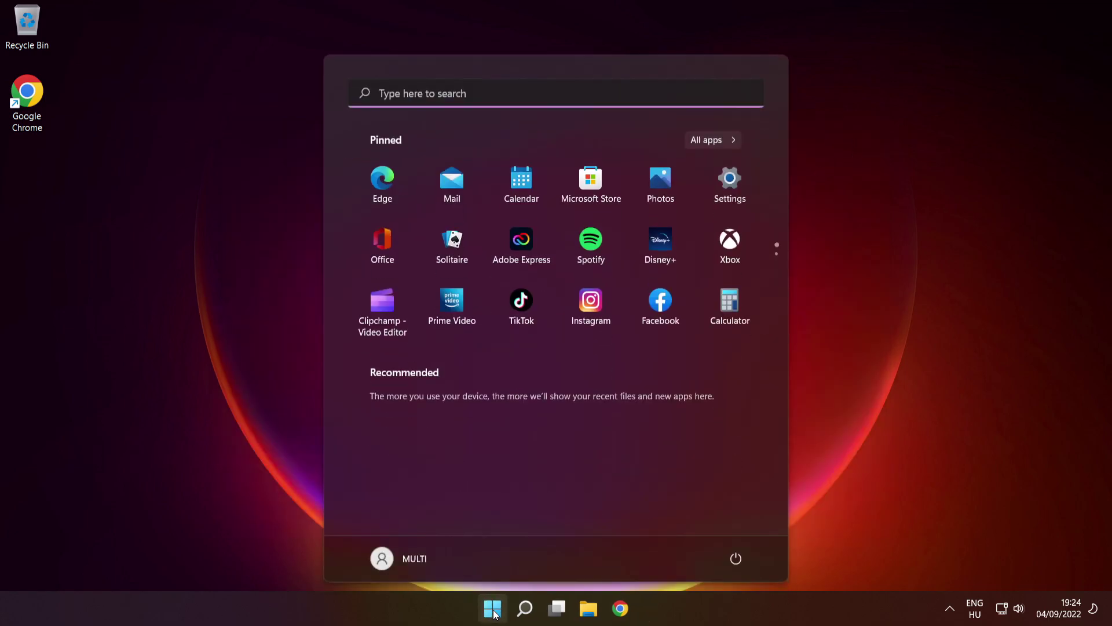
pyautogui.click(736, 558)
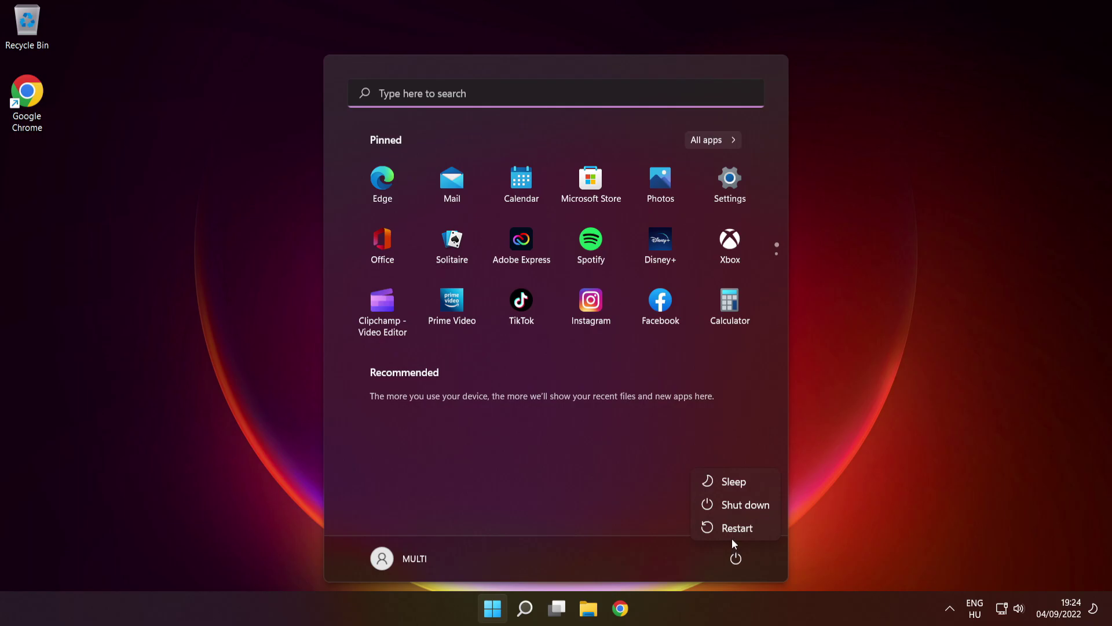